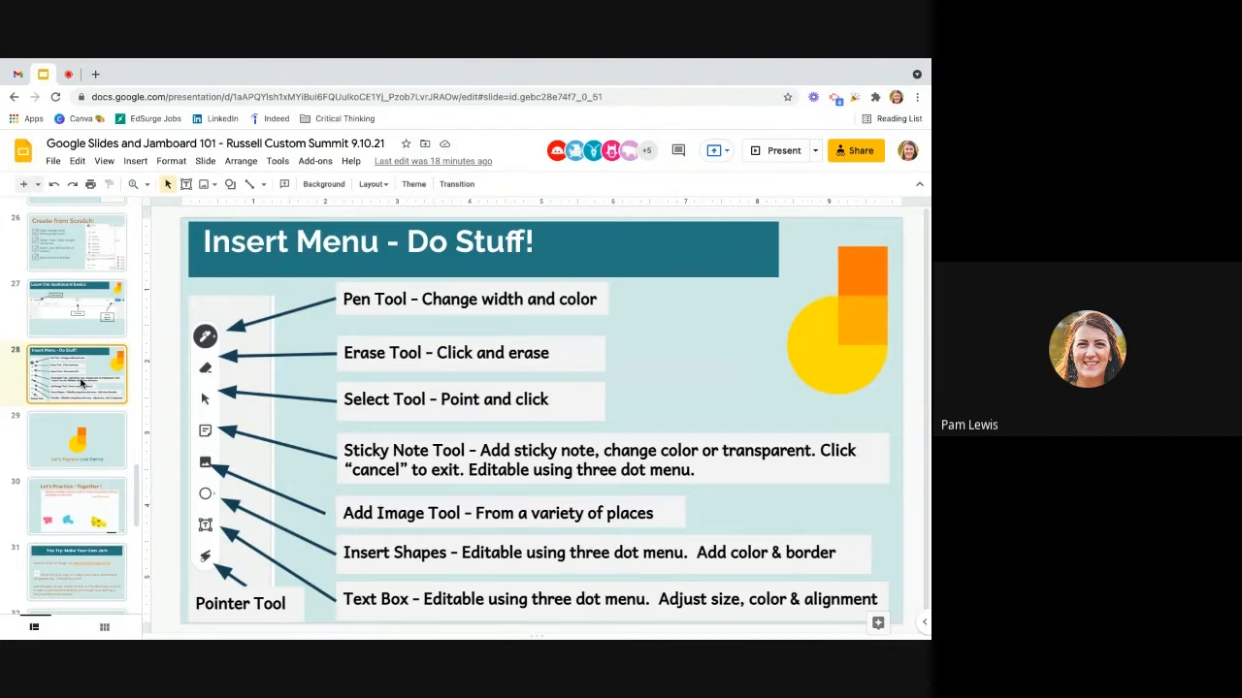
Step: Switch from the slides to the Demo Jam in Jamboard and add a blank frame after frame 4
{"action": "scroll", "coordinate": [81, 384], "scroll_direction": "down", "scroll_amount": 2}
{"action": "left_click", "coordinate": [82, 416]}
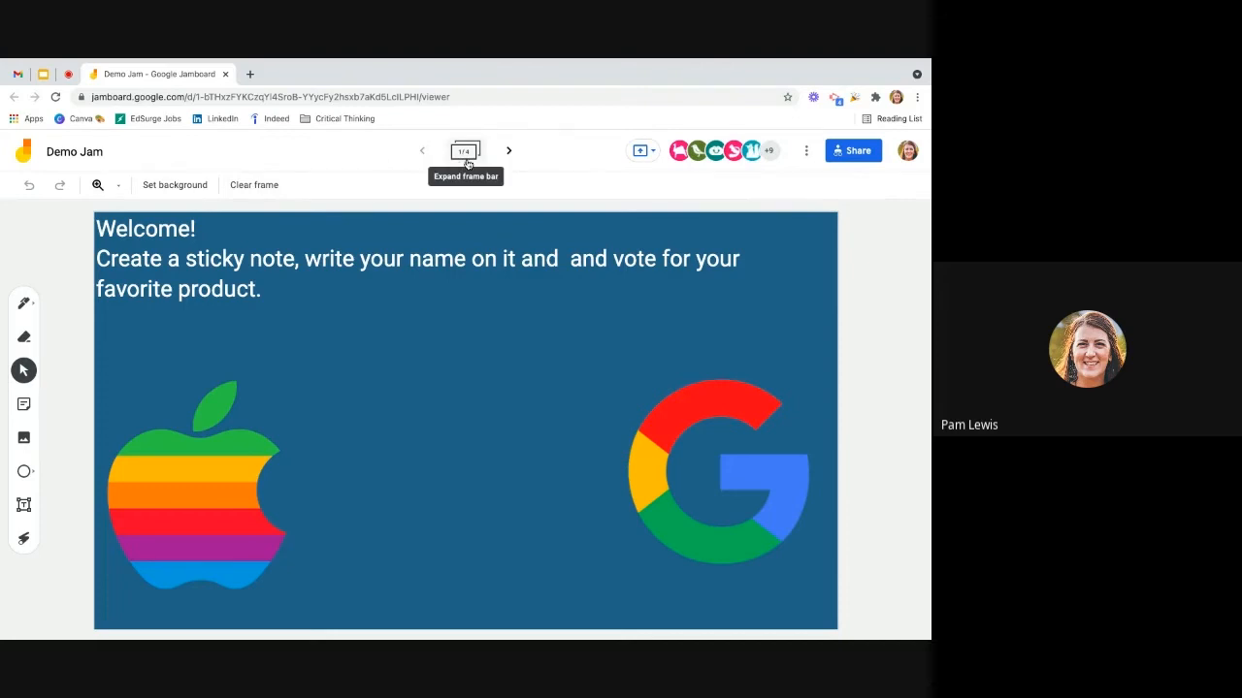
{"action": "left_click", "coordinate": [466, 153]}
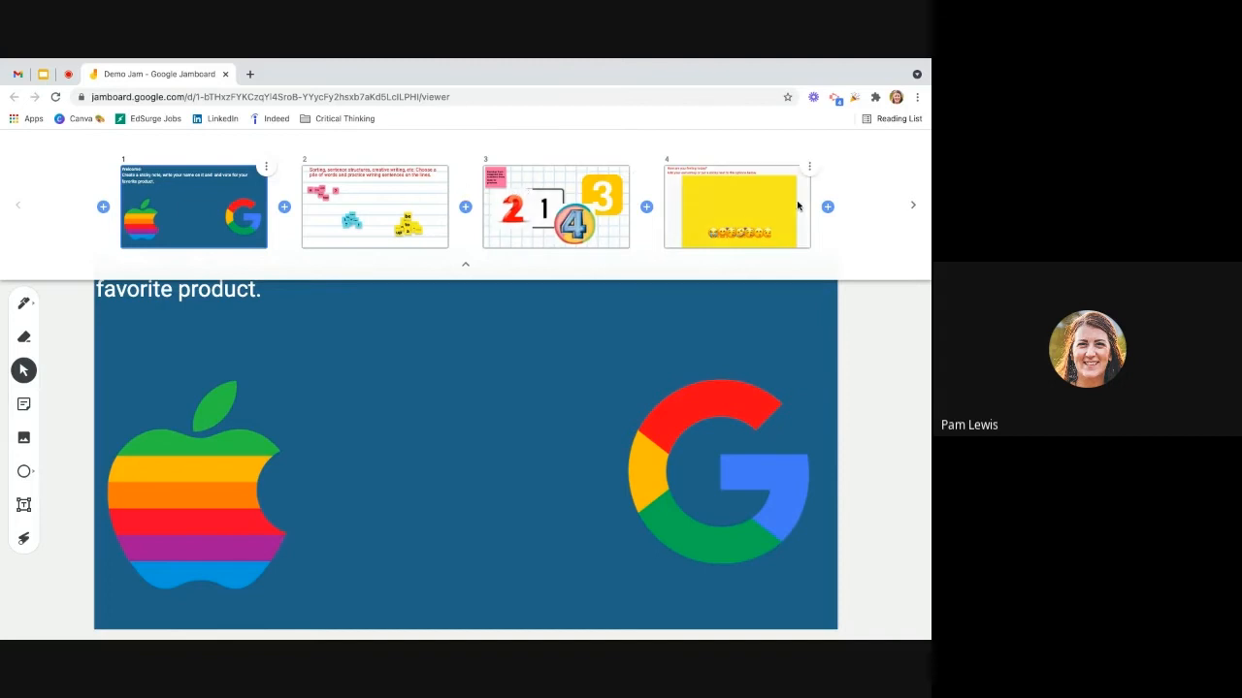
{"action": "left_click", "coordinate": [827, 206]}
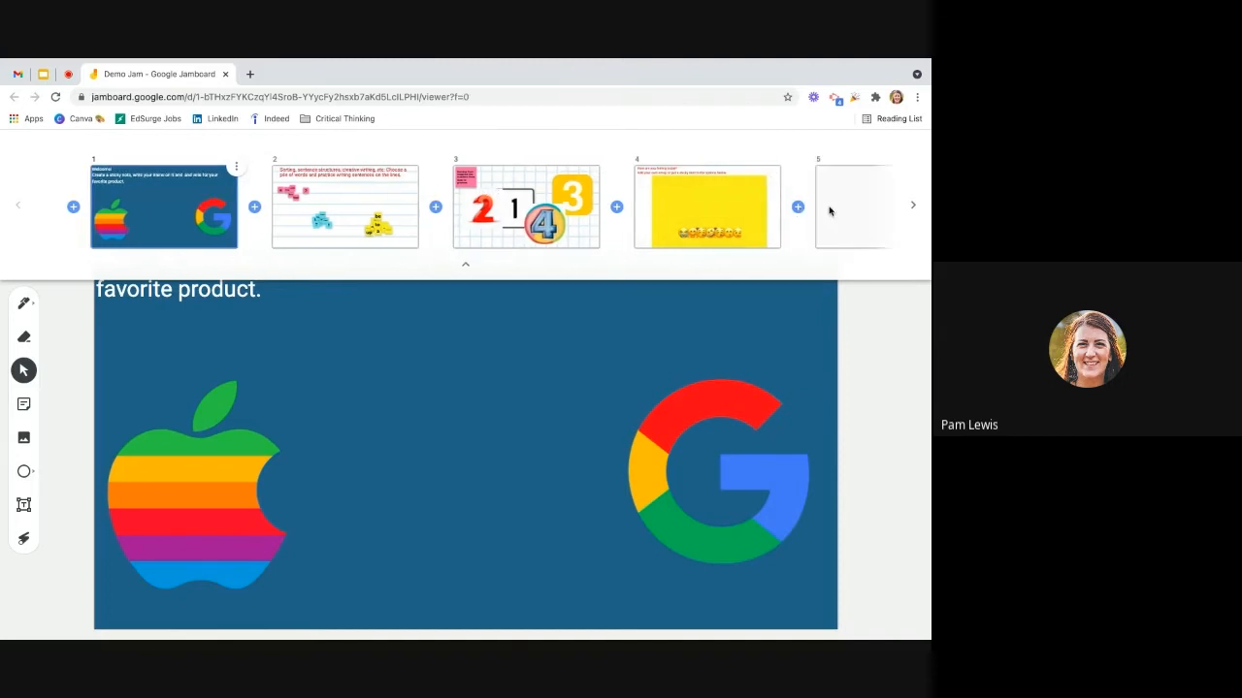
Step: Advance through the frames to frame 4 and add another blank frame after frame 5
{"action": "left_click", "coordinate": [914, 206]}
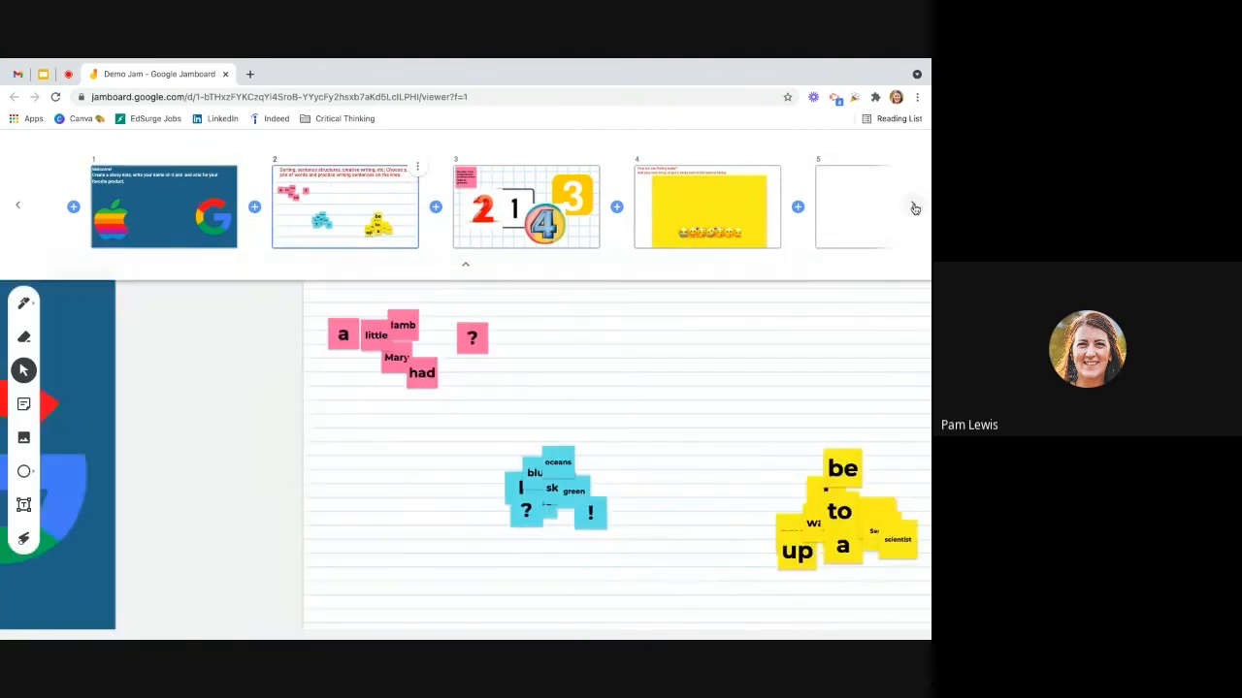
{"action": "left_click", "coordinate": [914, 207]}
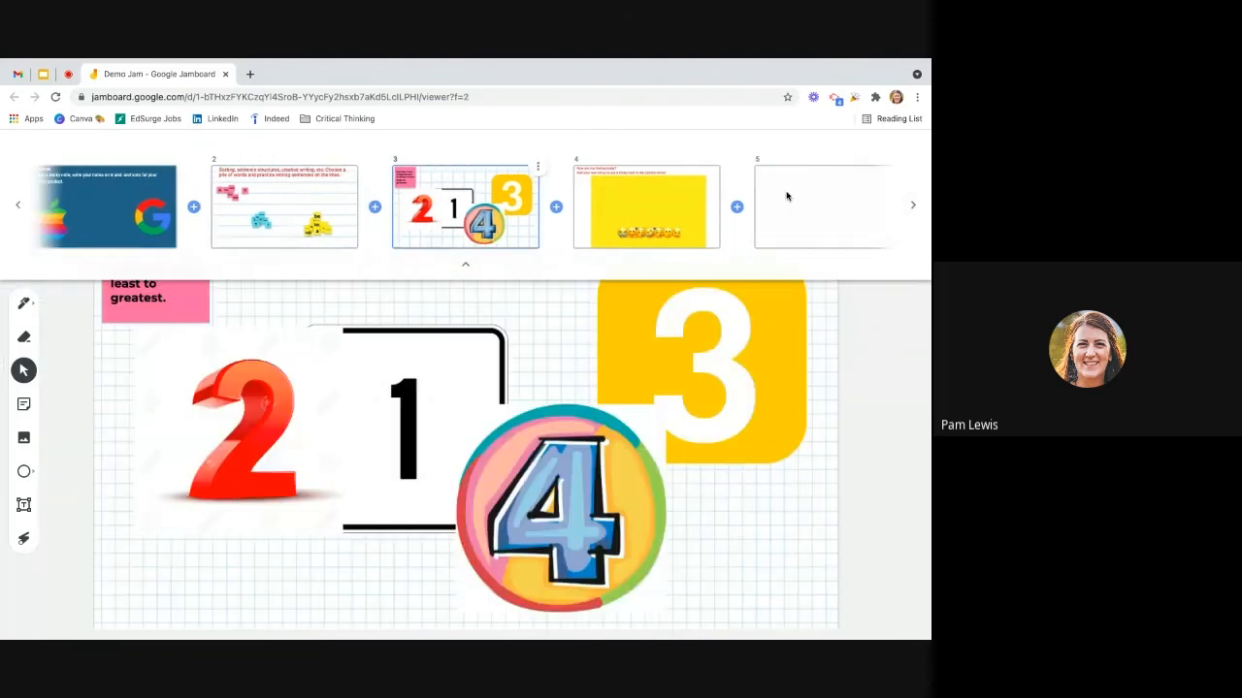
{"action": "left_click", "coordinate": [912, 204]}
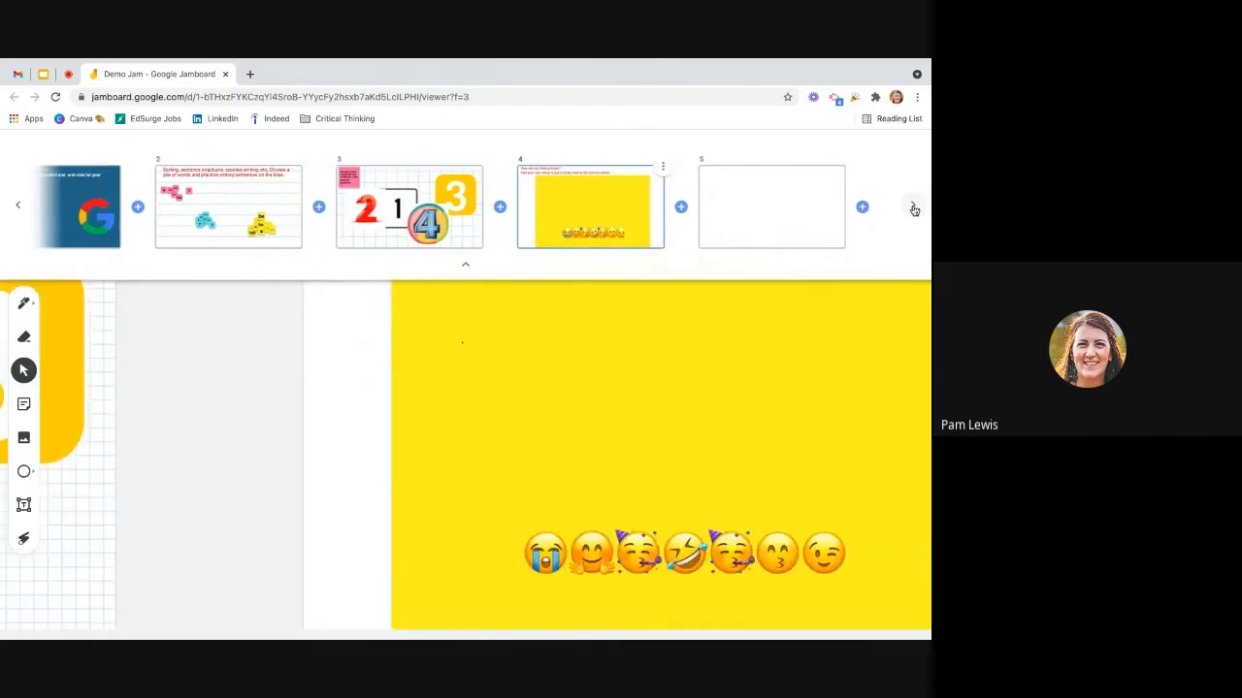
{"action": "left_click", "coordinate": [857, 207]}
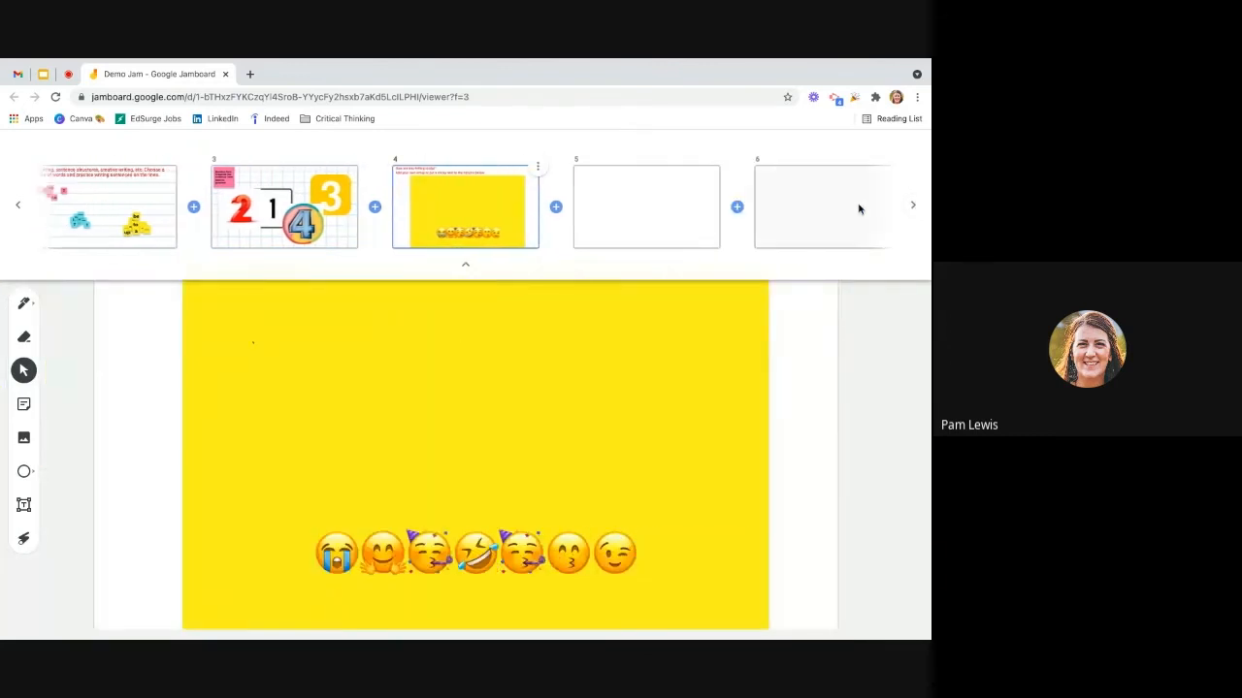
{"action": "left_click", "coordinate": [907, 353]}
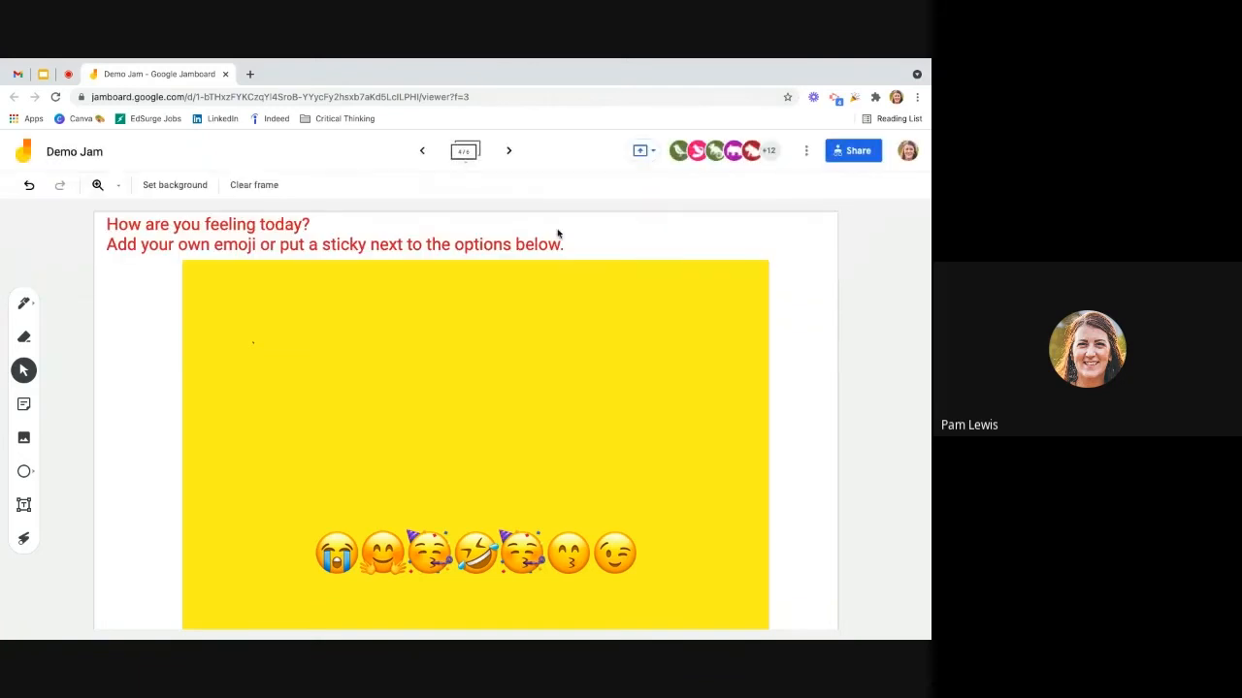
Step: Browse the jam's frames in the expanded frame bar and return to frame 1, the Apple and Google vote
{"action": "left_click", "coordinate": [465, 153]}
{"action": "left_click", "coordinate": [19, 209]}
{"action": "left_click", "coordinate": [18, 209]}
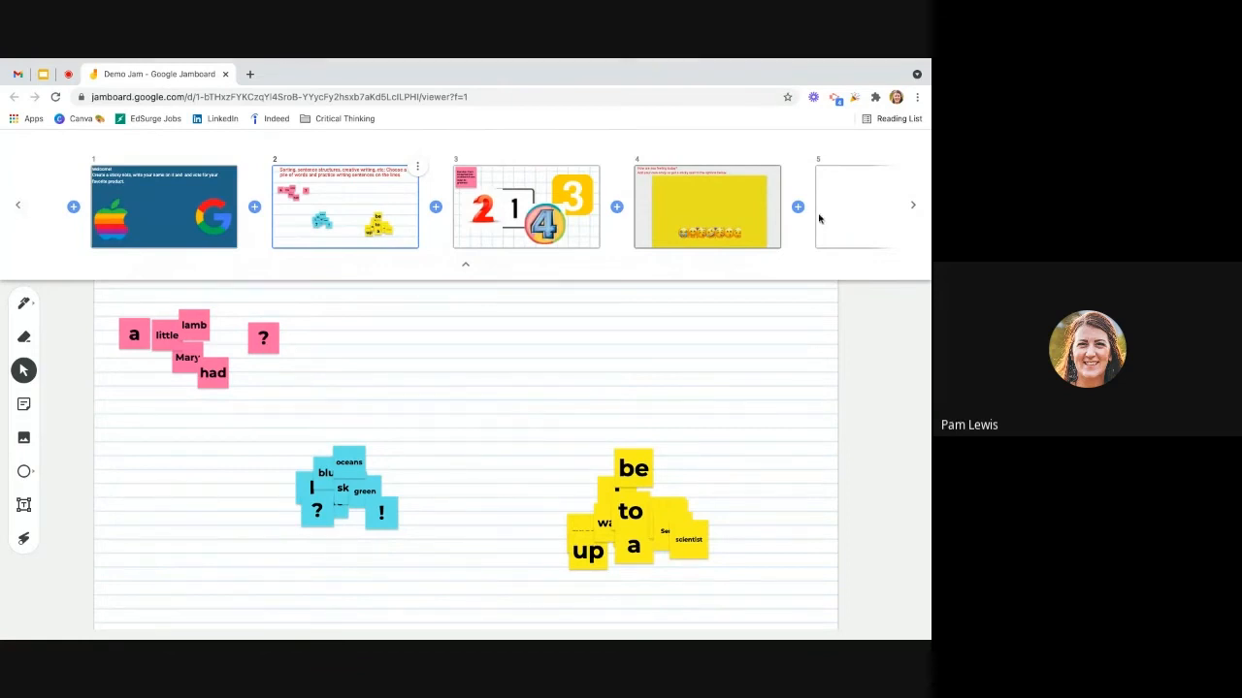
{"action": "left_click", "coordinate": [915, 208]}
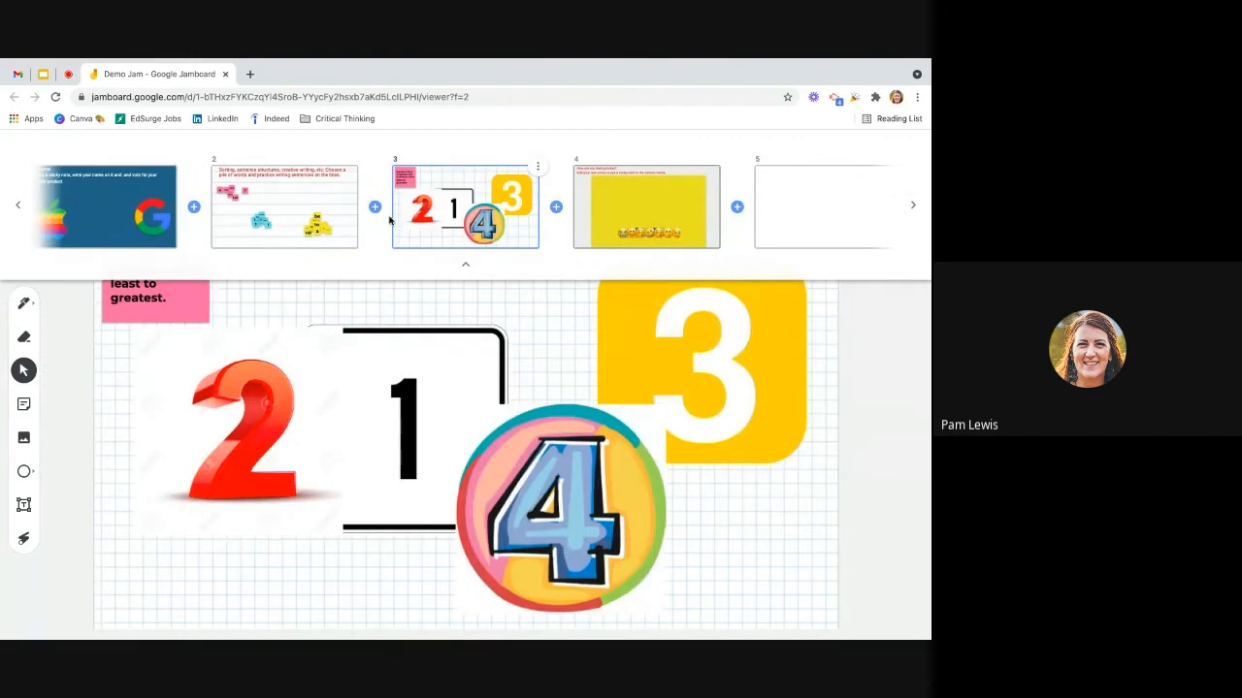
{"action": "left_click", "coordinate": [102, 198]}
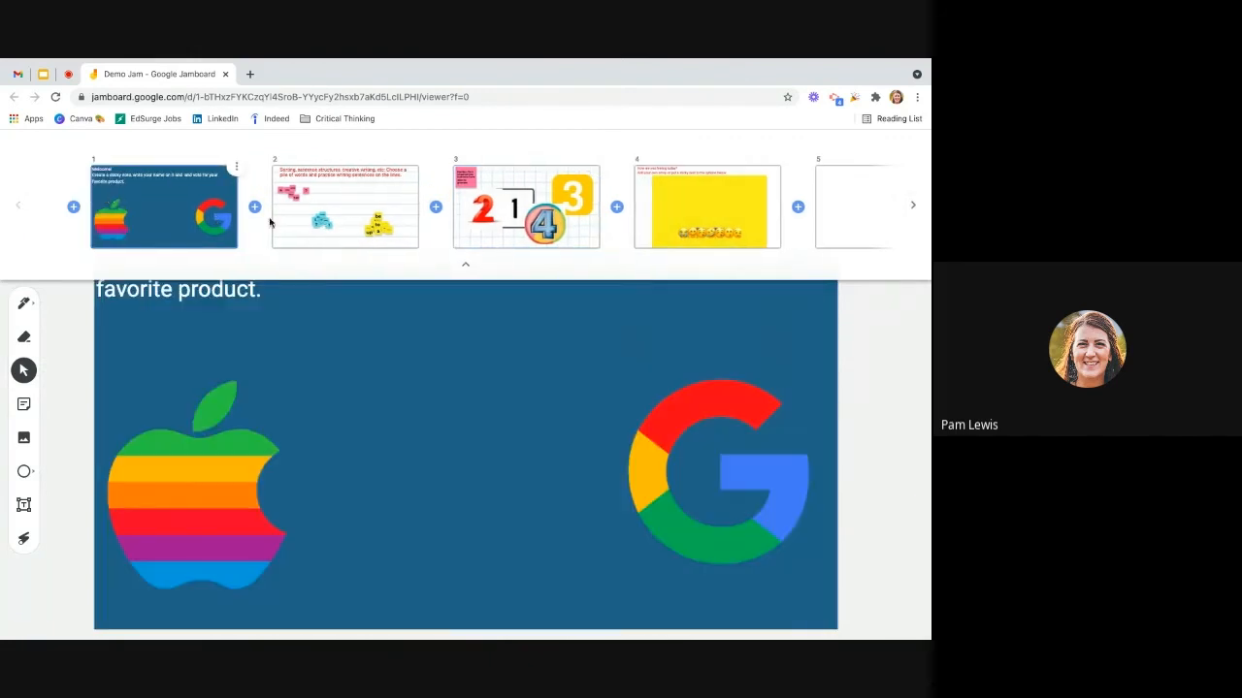
{"action": "left_click", "coordinate": [326, 218]}
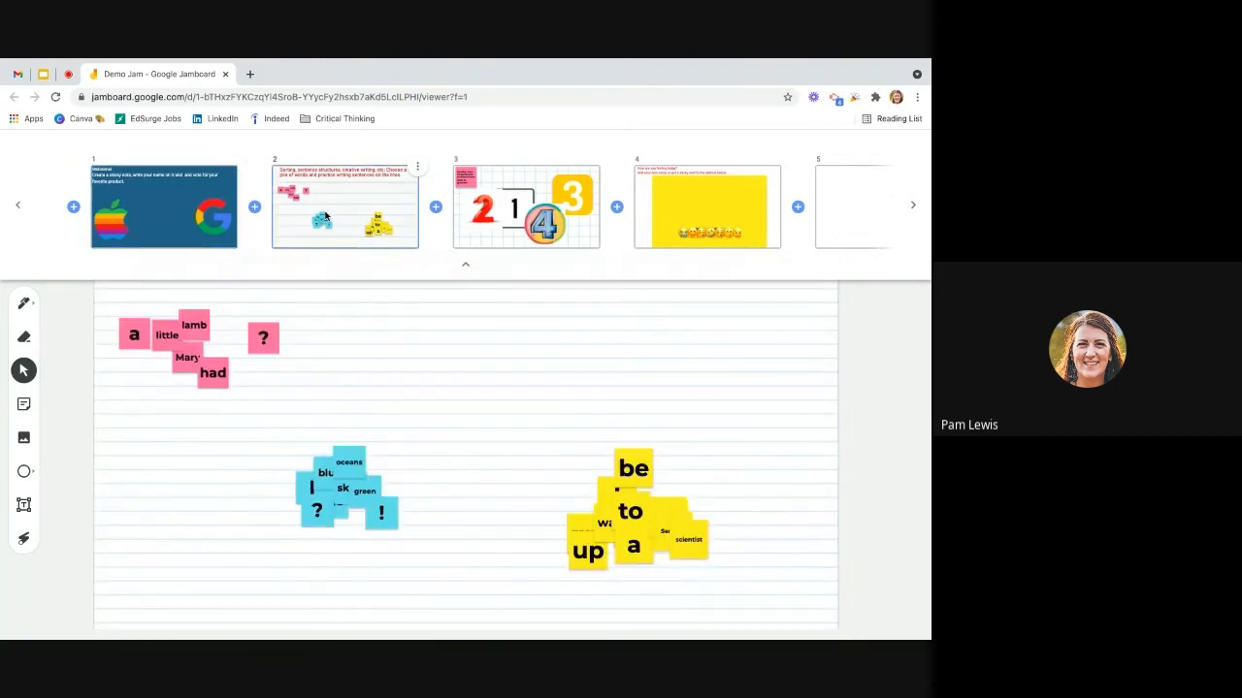
{"action": "left_click", "coordinate": [171, 225]}
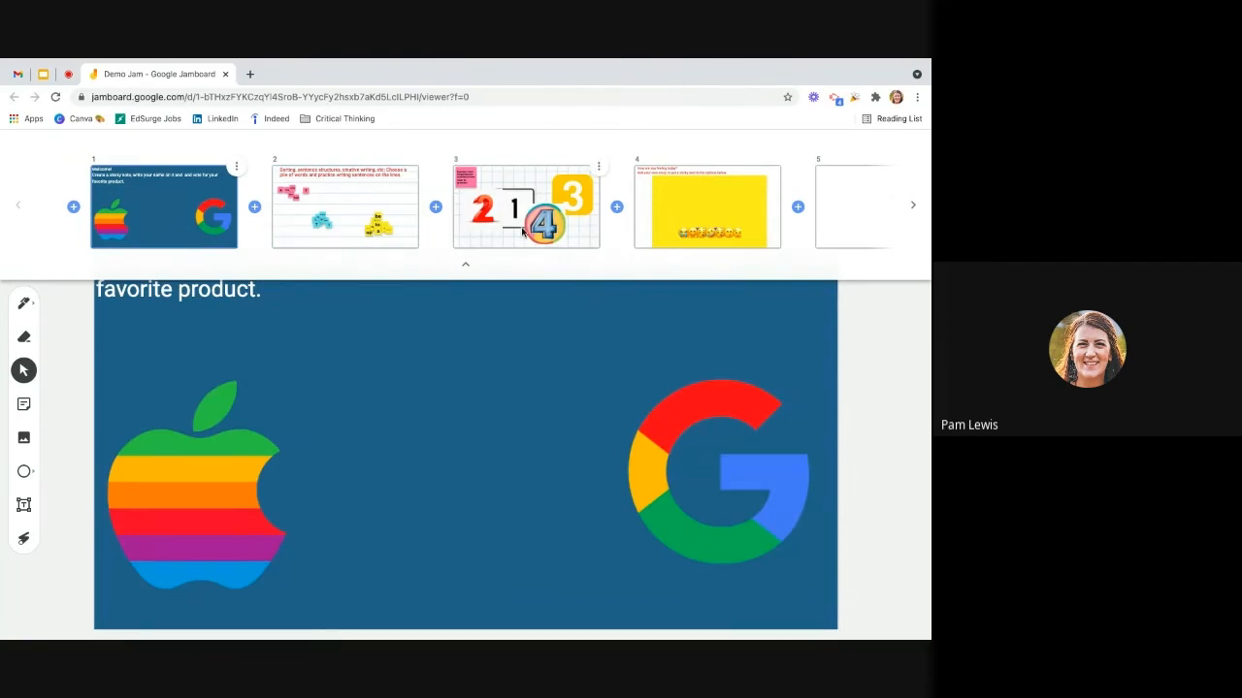
{"action": "left_click", "coordinate": [468, 268]}
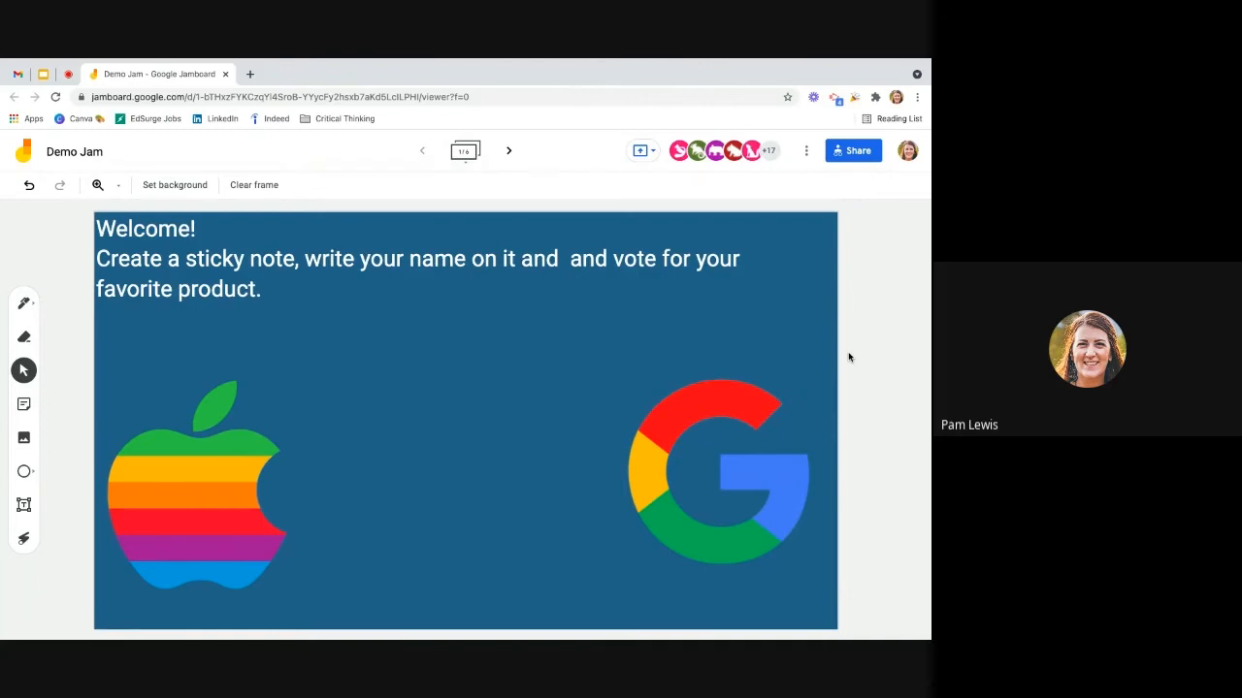
Step: Draw a small freehand circle in blue with the Pen tool, just above and beside the Apple logo
{"action": "left_click", "coordinate": [26, 304]}
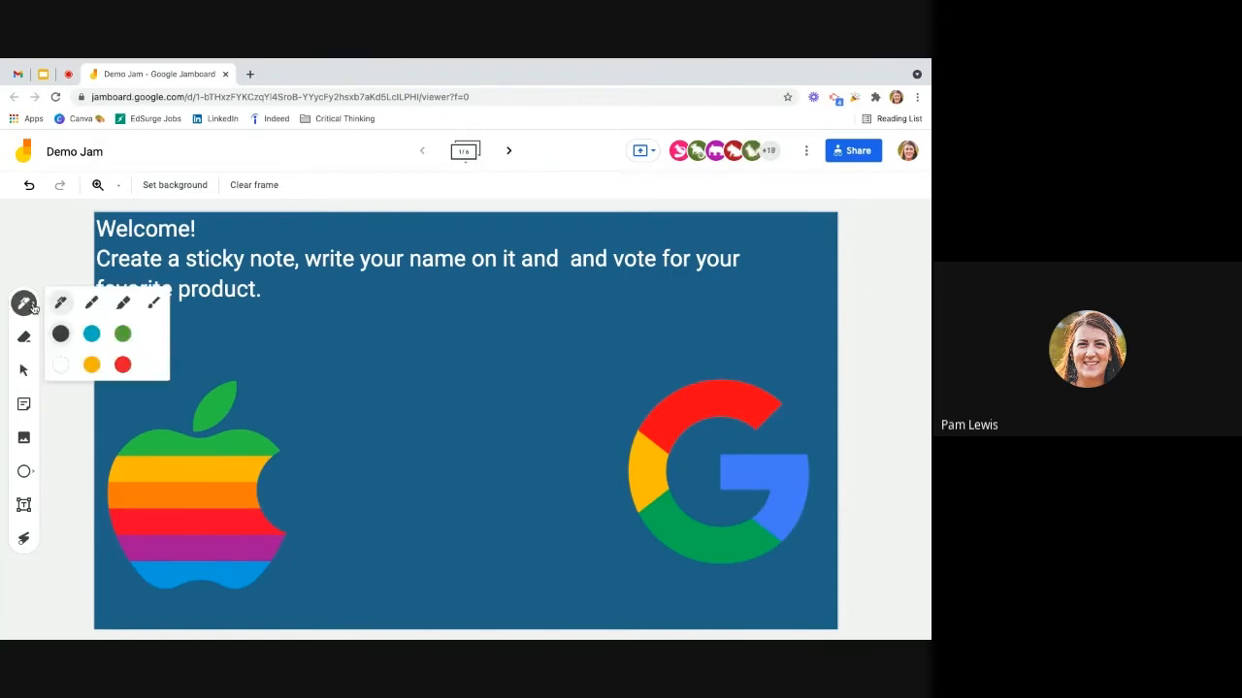
{"action": "left_click", "coordinate": [91, 334]}
{"action": "mouse_move", "coordinate": [291, 353]}
{"action": "left_mouse_down"}
{"action": "mouse_move", "coordinate": [313, 371]}
{"action": "mouse_move", "coordinate": [287, 349]}
{"action": "mouse_move", "coordinate": [315, 324]}
{"action": "left_mouse_up"}
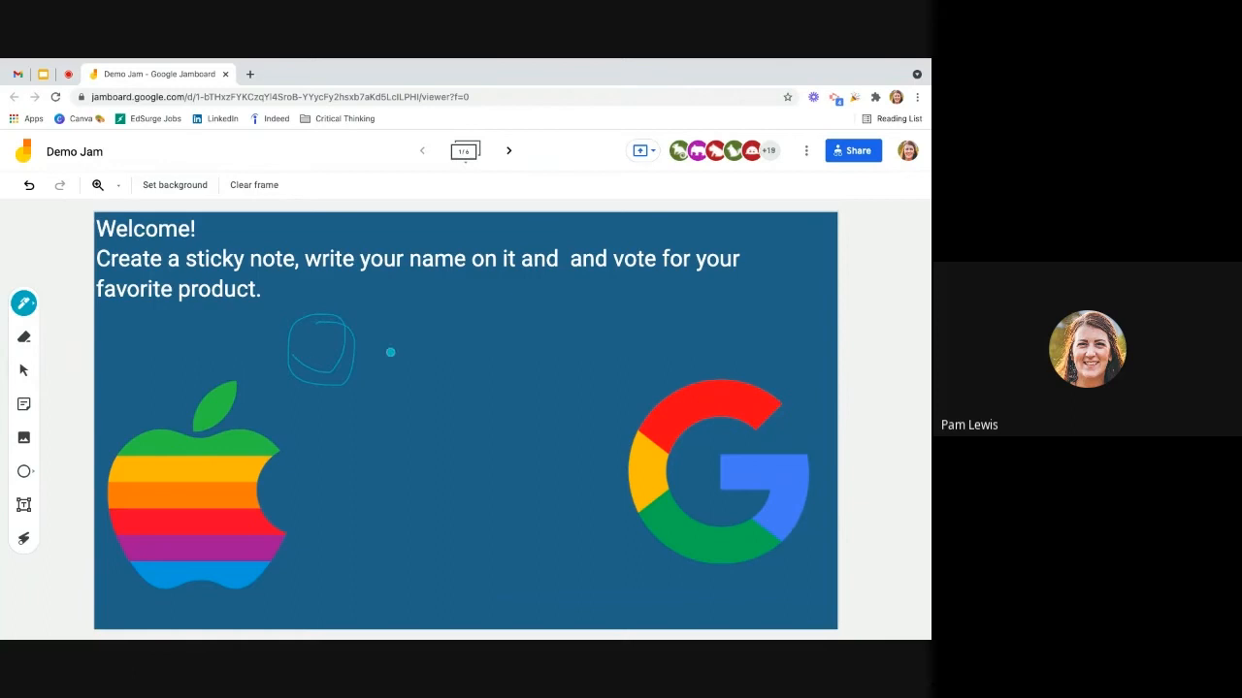
Step: Erase parts of the blue freehand circle and return to the Select tool
{"action": "left_click", "coordinate": [25, 338]}
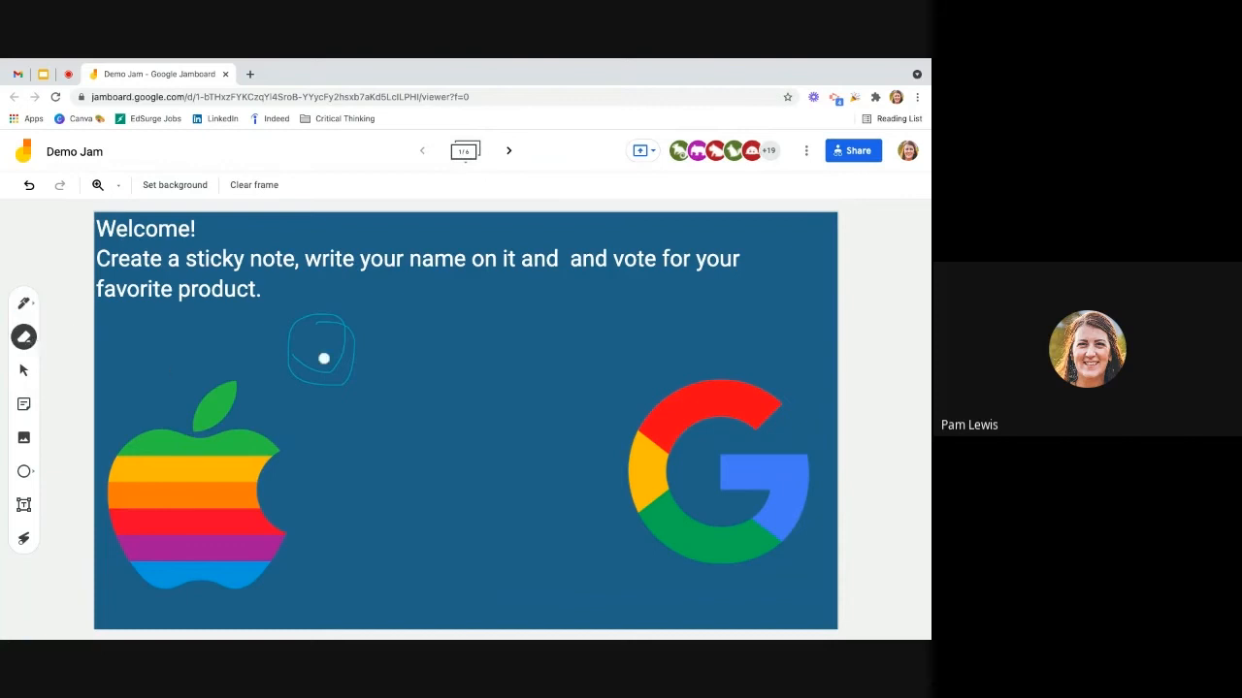
{"action": "mouse_move", "coordinate": [288, 339]}
{"action": "left_mouse_down"}
{"action": "mouse_move", "coordinate": [343, 366]}
{"action": "mouse_move", "coordinate": [277, 362]}
{"action": "left_mouse_up"}
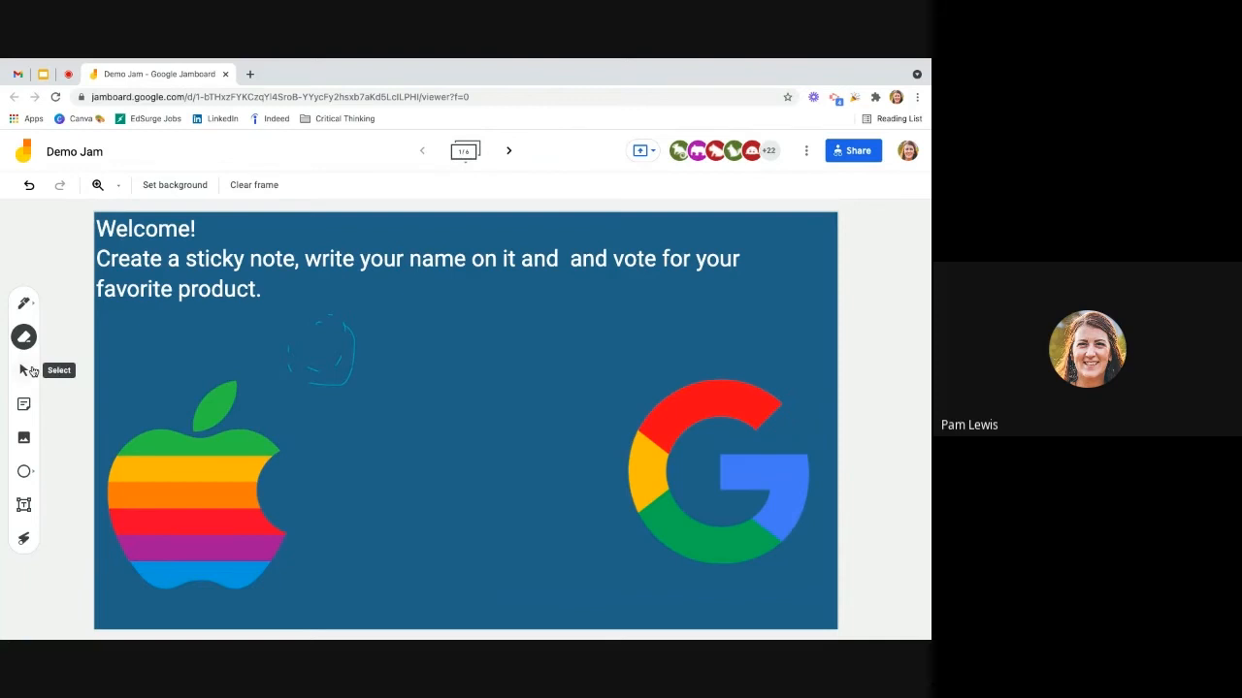
{"action": "left_click", "coordinate": [26, 371]}
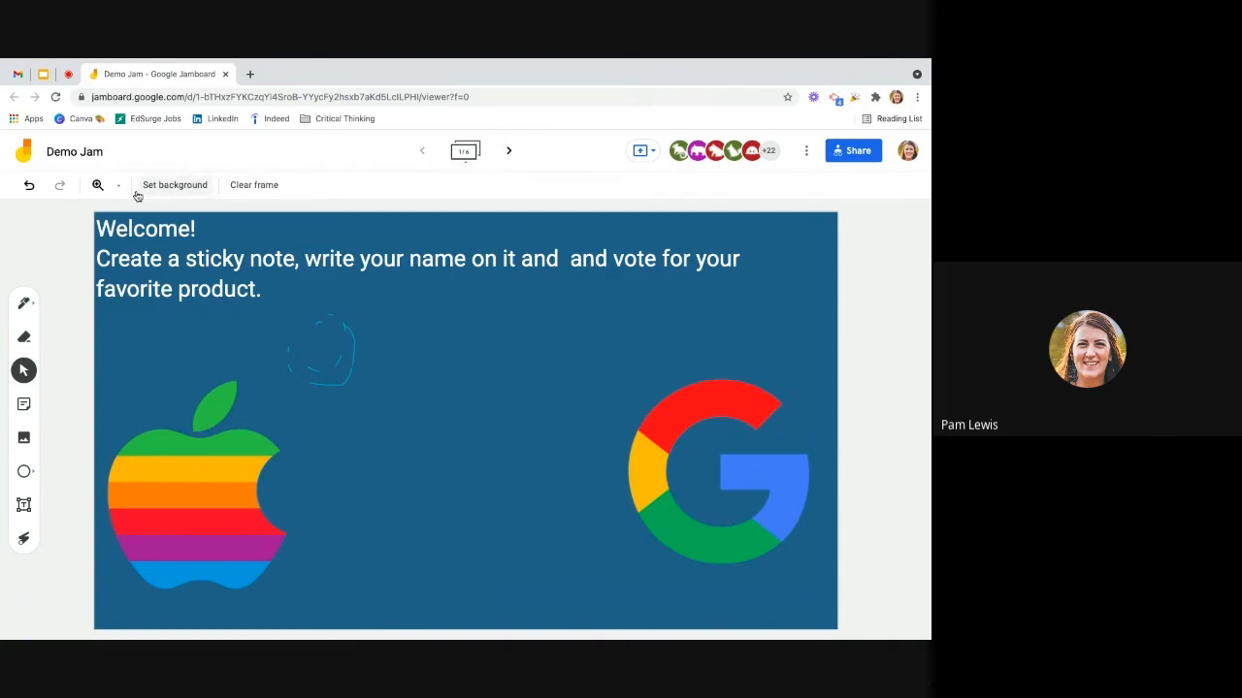
Step: Try several sticky note colours and add one pink note reading "Hello! I love Google."
{"action": "left_click", "coordinate": [24, 405]}
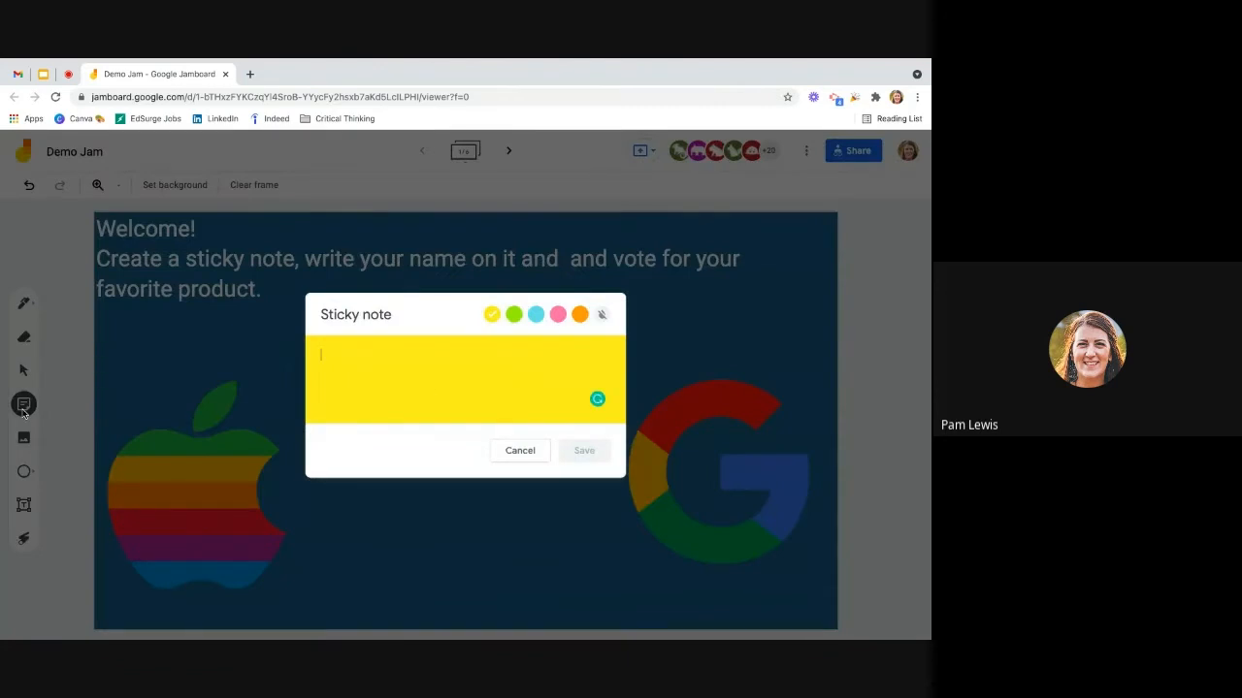
{"action": "left_click", "coordinate": [514, 315]}
{"action": "left_click", "coordinate": [601, 315]}
{"action": "left_click", "coordinate": [579, 314]}
{"action": "left_click", "coordinate": [554, 314]}
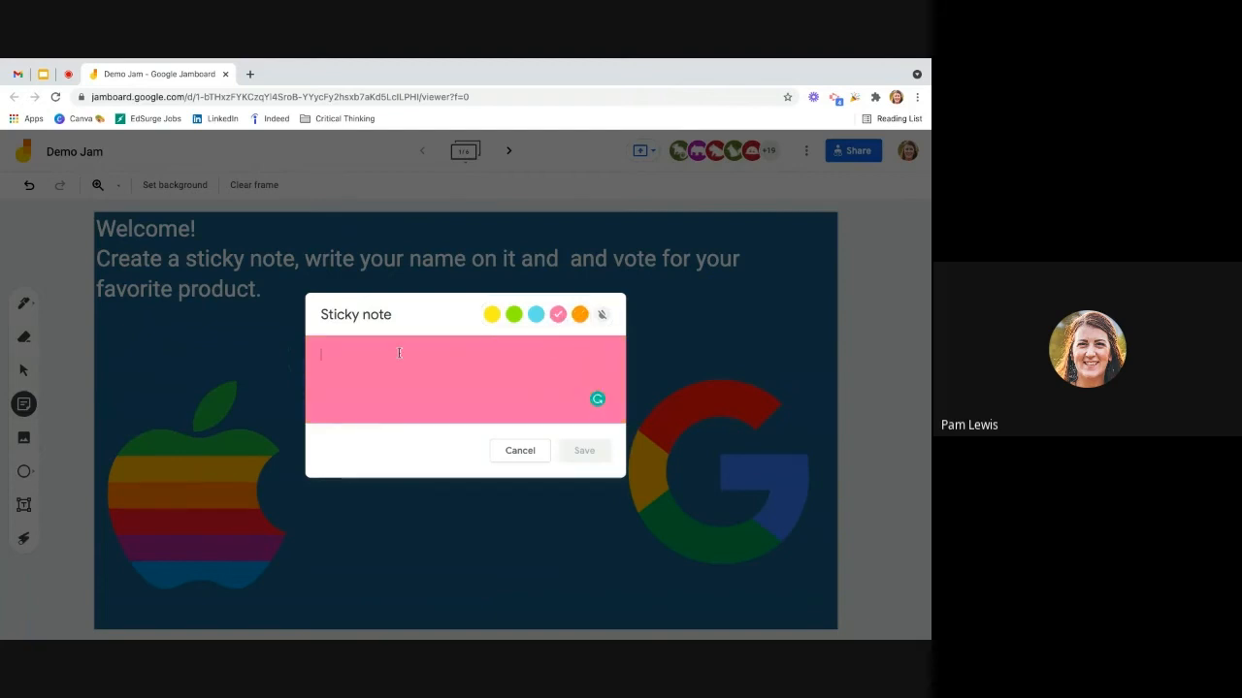
{"action": "type", "text": "Hello"}
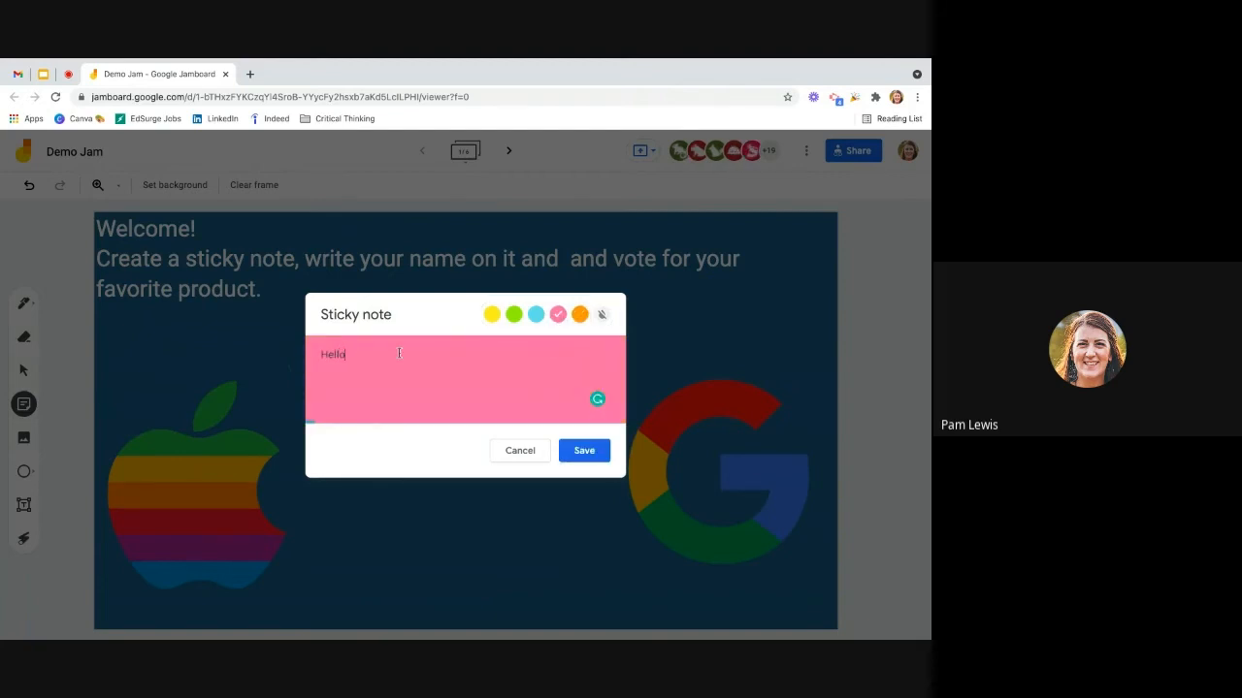
{"action": "type", "text": "! I love Google."}
{"action": "left_click", "coordinate": [585, 450]}
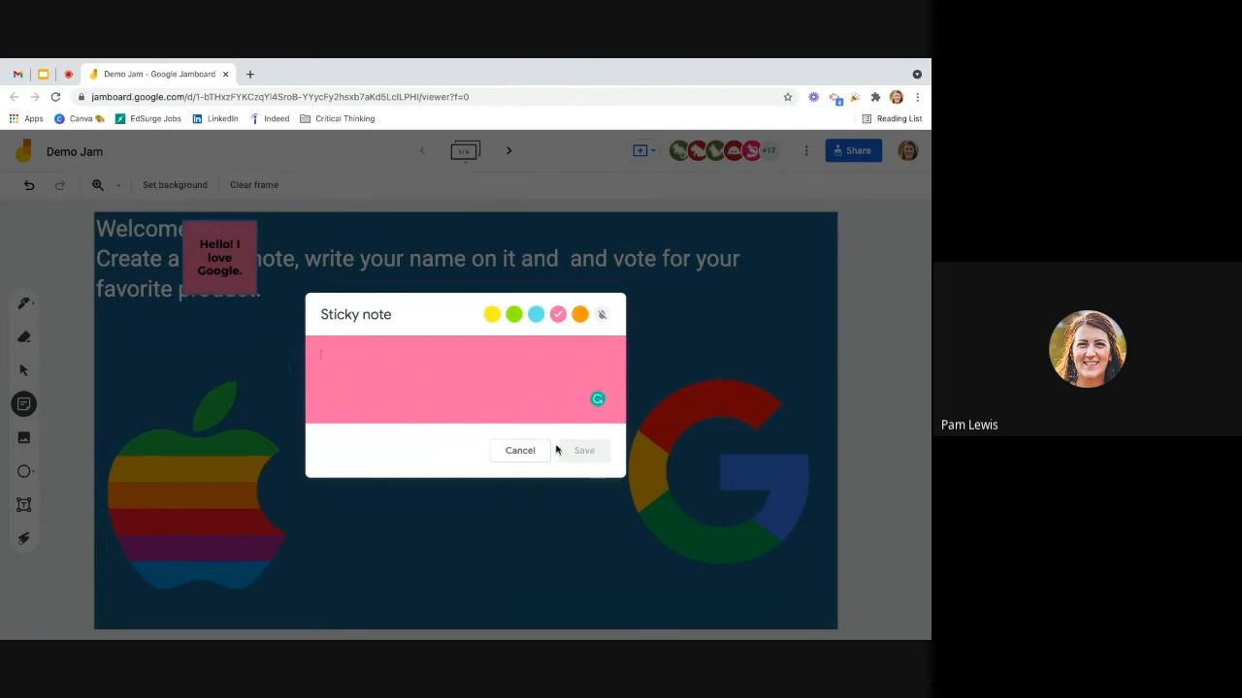
{"action": "left_click", "coordinate": [515, 450]}
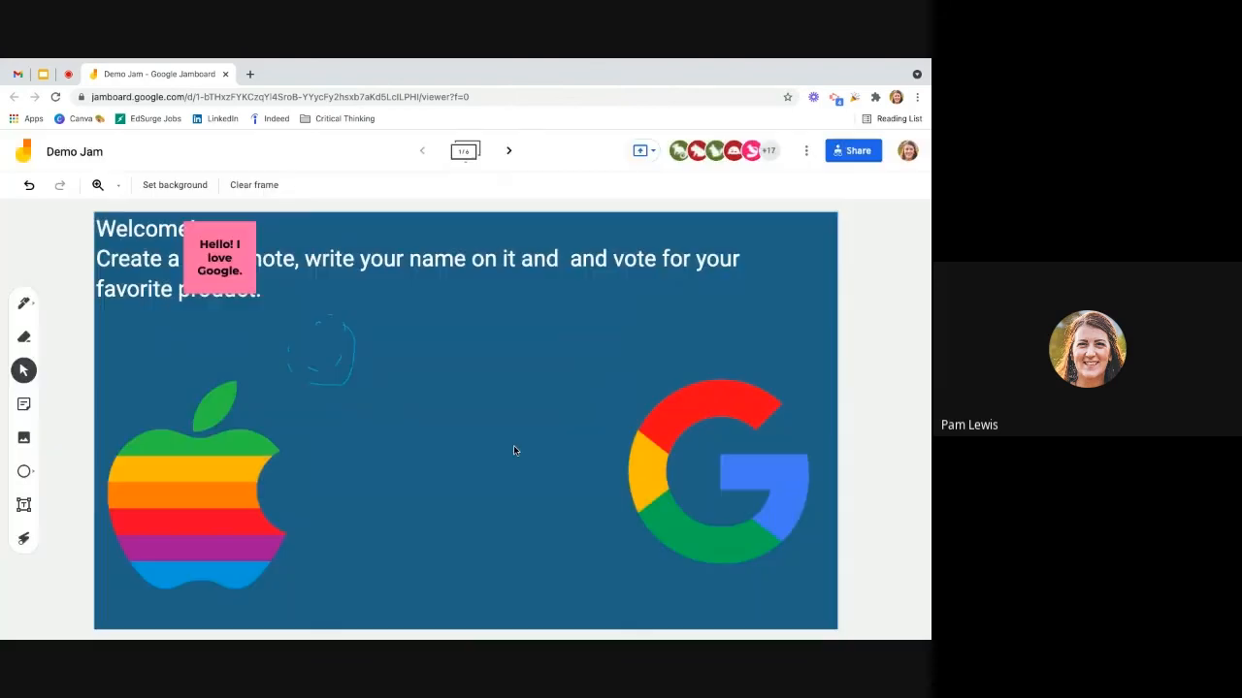
Step: Move the pink sticky note beside the Google logo, enlarge it and rotate it counterclockwise slightly past a quarter turn
{"action": "left_click", "coordinate": [224, 267]}
{"action": "left_click_drag", "start_coordinate": [224, 262], "coordinate": [604, 524]}
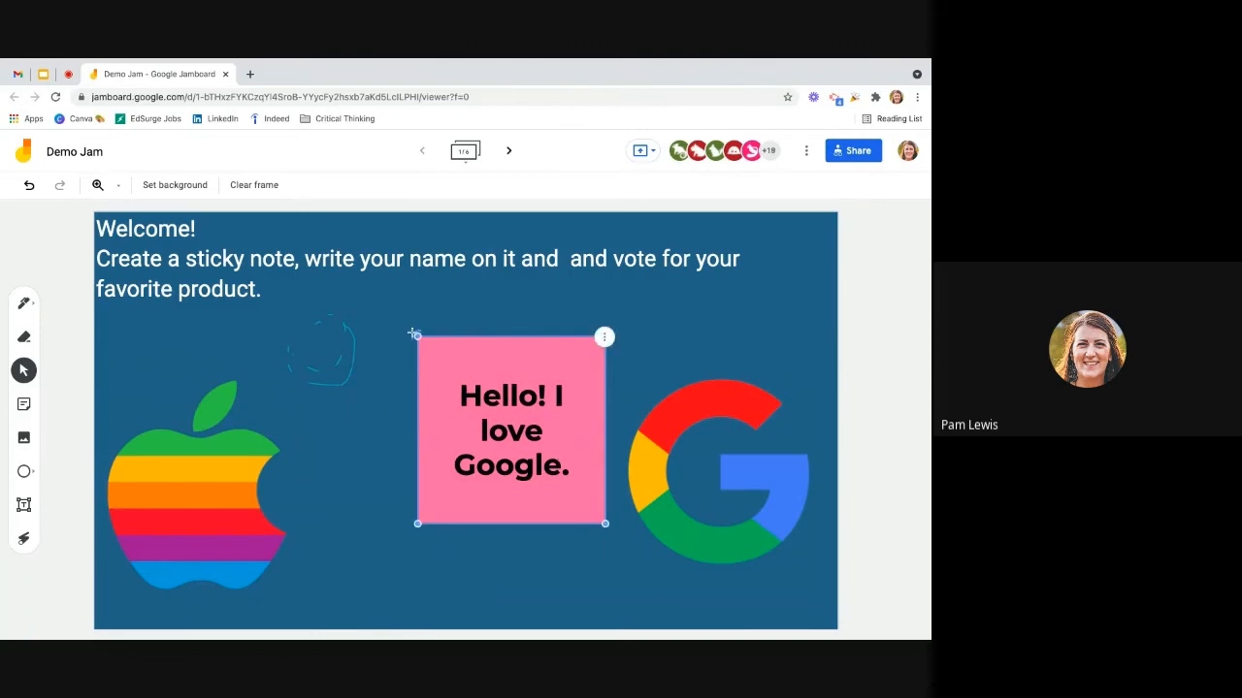
{"action": "left_click_drag", "start_coordinate": [417, 336], "coordinate": [453, 549]}
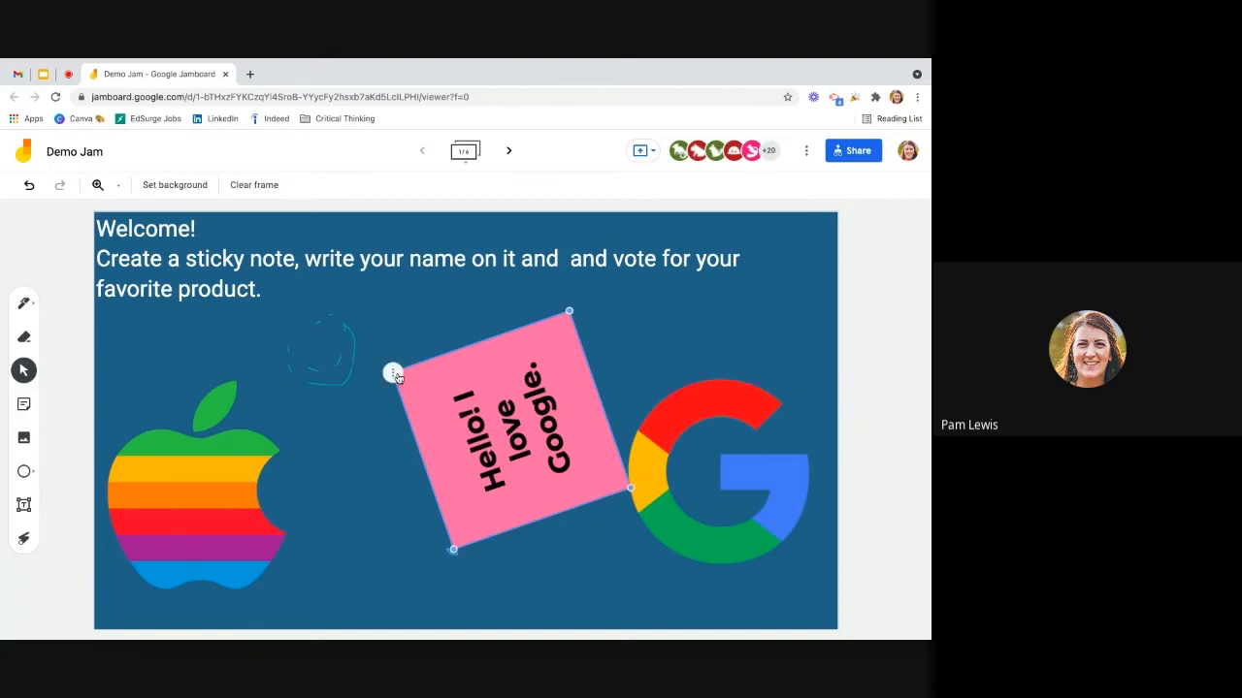
Step: Duplicate the rotated pink sticky note and move the copy toward the Apple logo, partly overlapping the original
{"action": "left_click", "coordinate": [394, 374]}
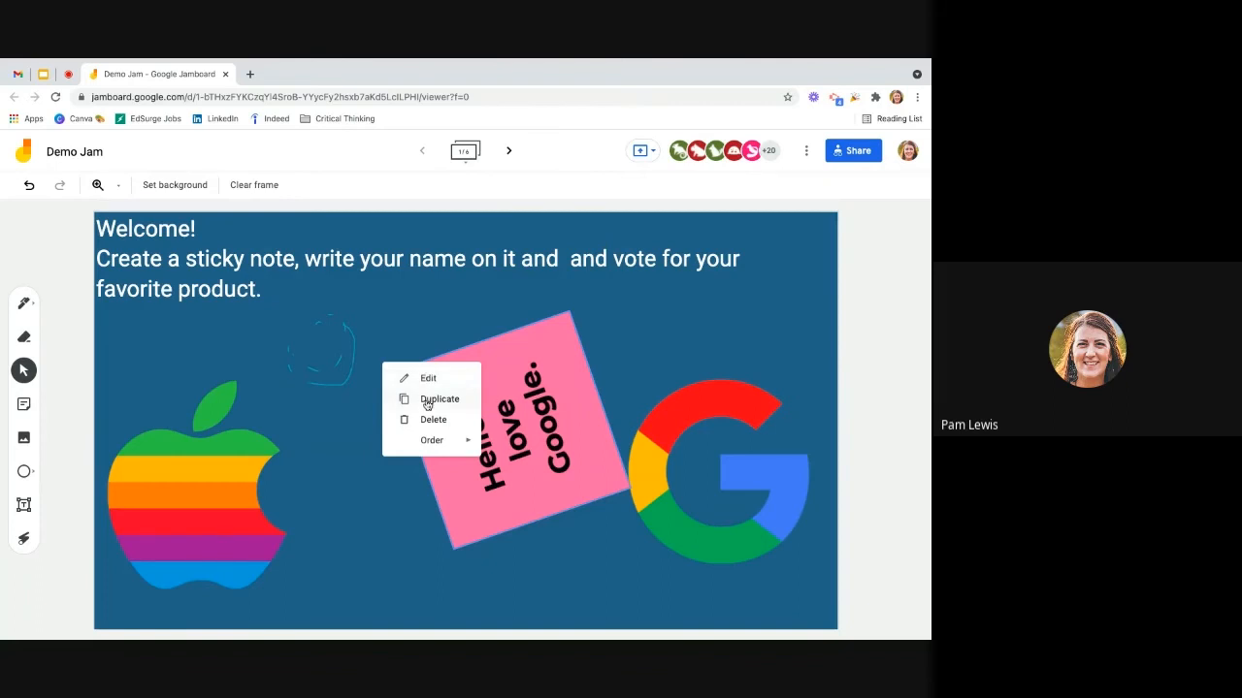
{"action": "left_click", "coordinate": [427, 401]}
{"action": "left_click_drag", "start_coordinate": [420, 391], "coordinate": [306, 347]}
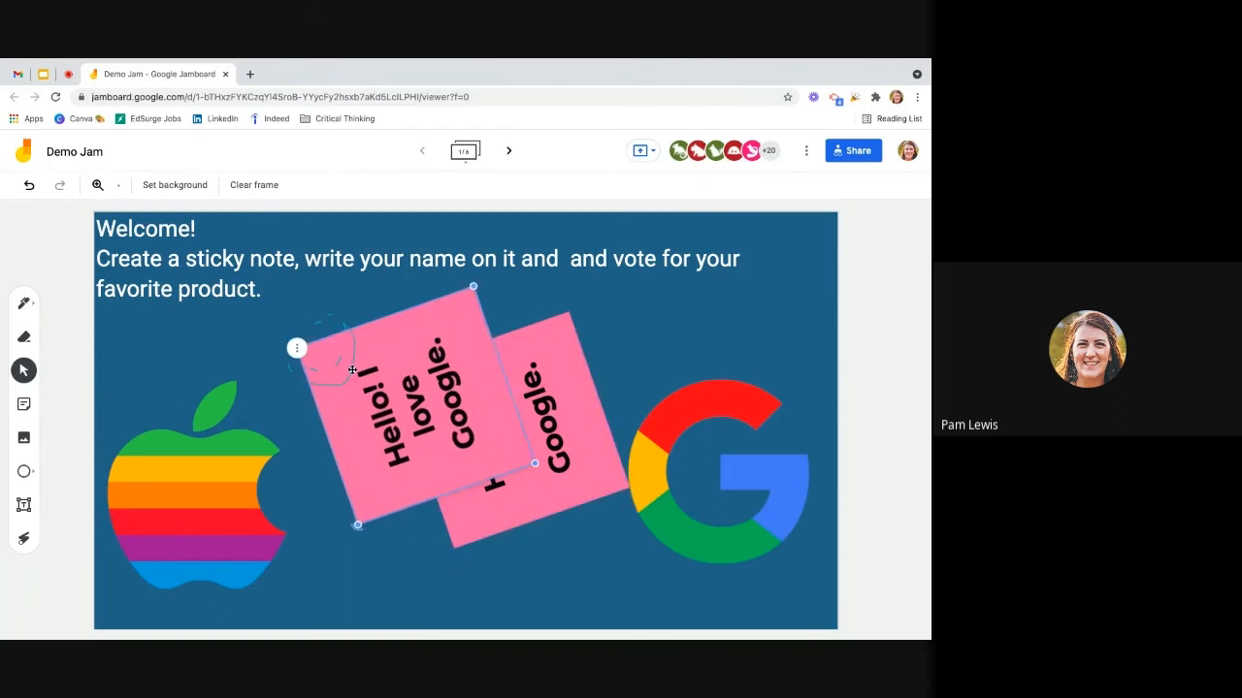
Step: View the duplicated sticky note's stacking order options without changing its order
{"action": "left_click", "coordinate": [297, 349]}
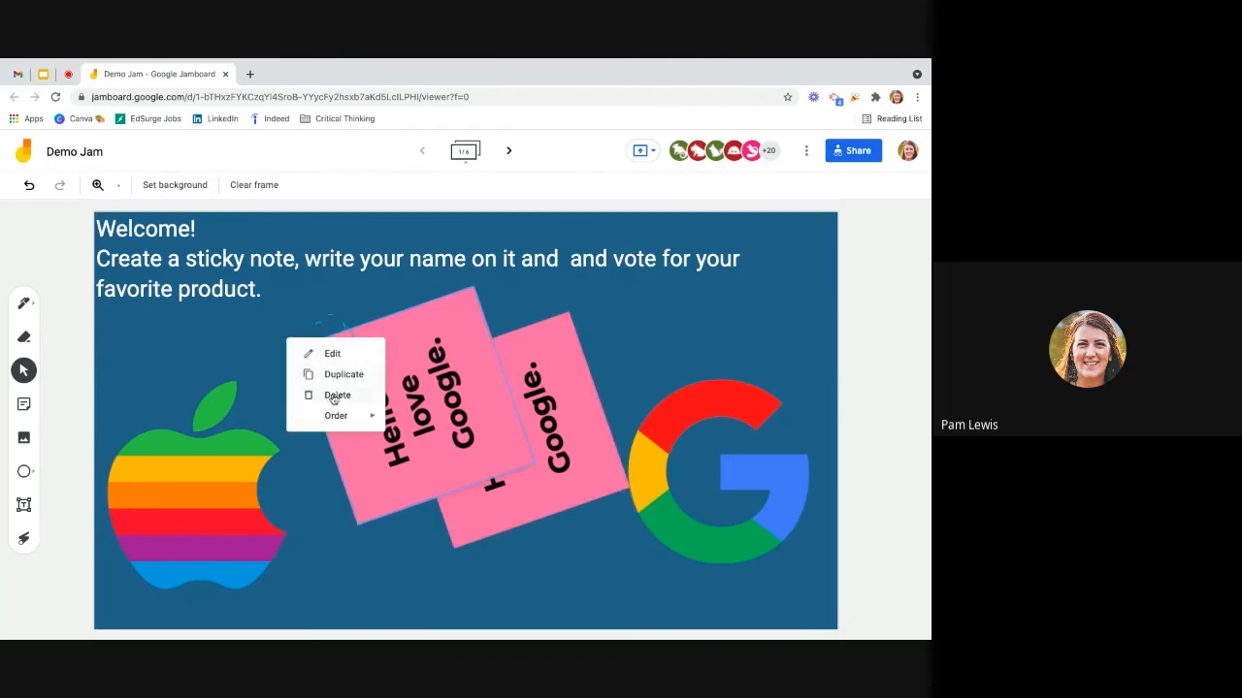
{"action": "mouse_move", "coordinate": [372, 420]}
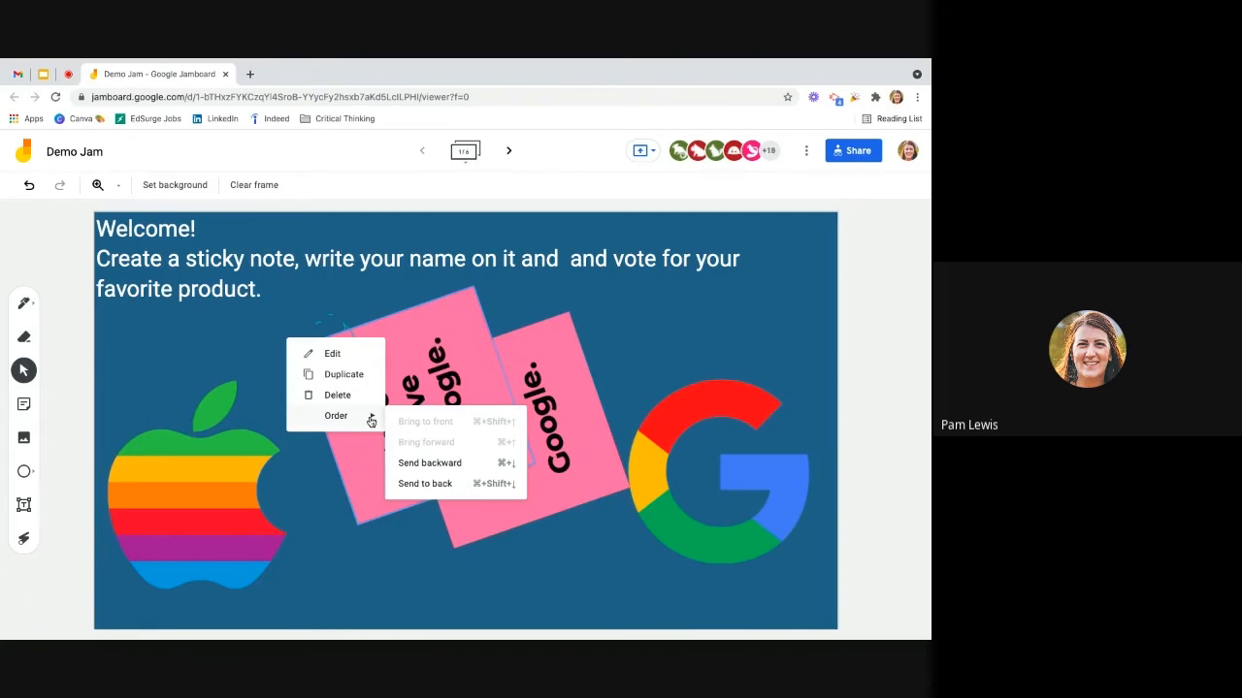
{"action": "left_click", "coordinate": [175, 363]}
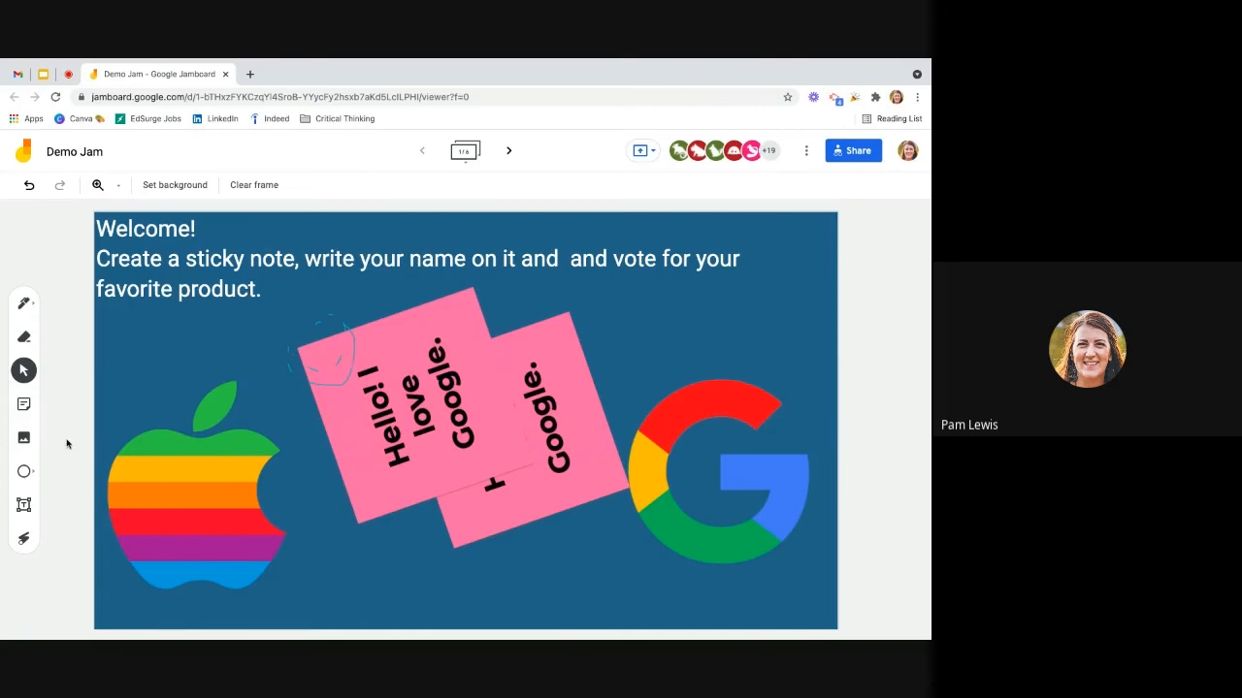
Step: Review the upload, URL and camera sources for adding an image, dismissing the camera access request
{"action": "left_click", "coordinate": [23, 437]}
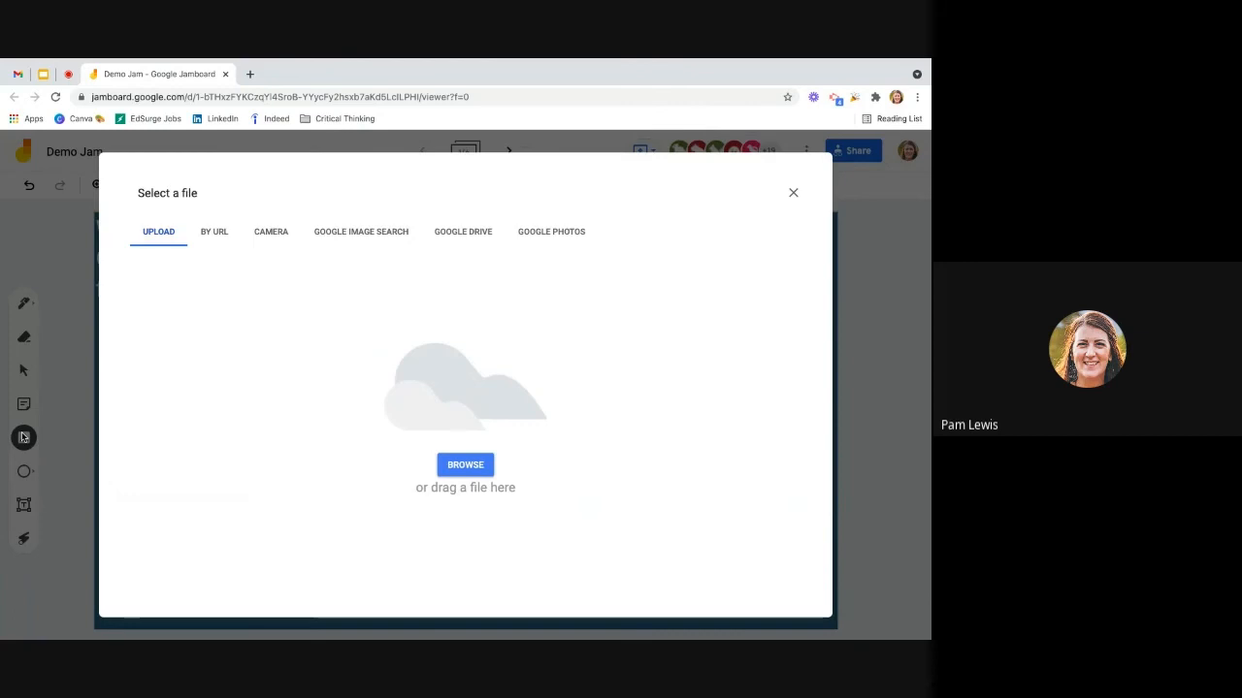
{"action": "left_click", "coordinate": [215, 233]}
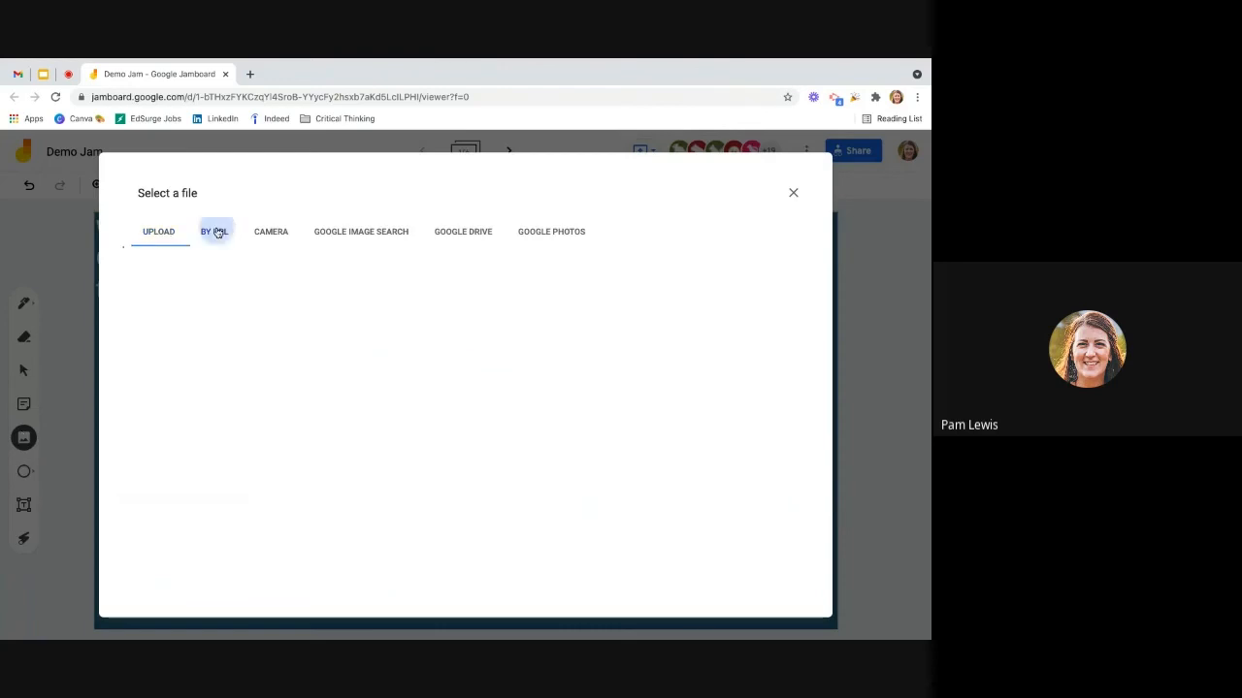
{"action": "left_click", "coordinate": [266, 233]}
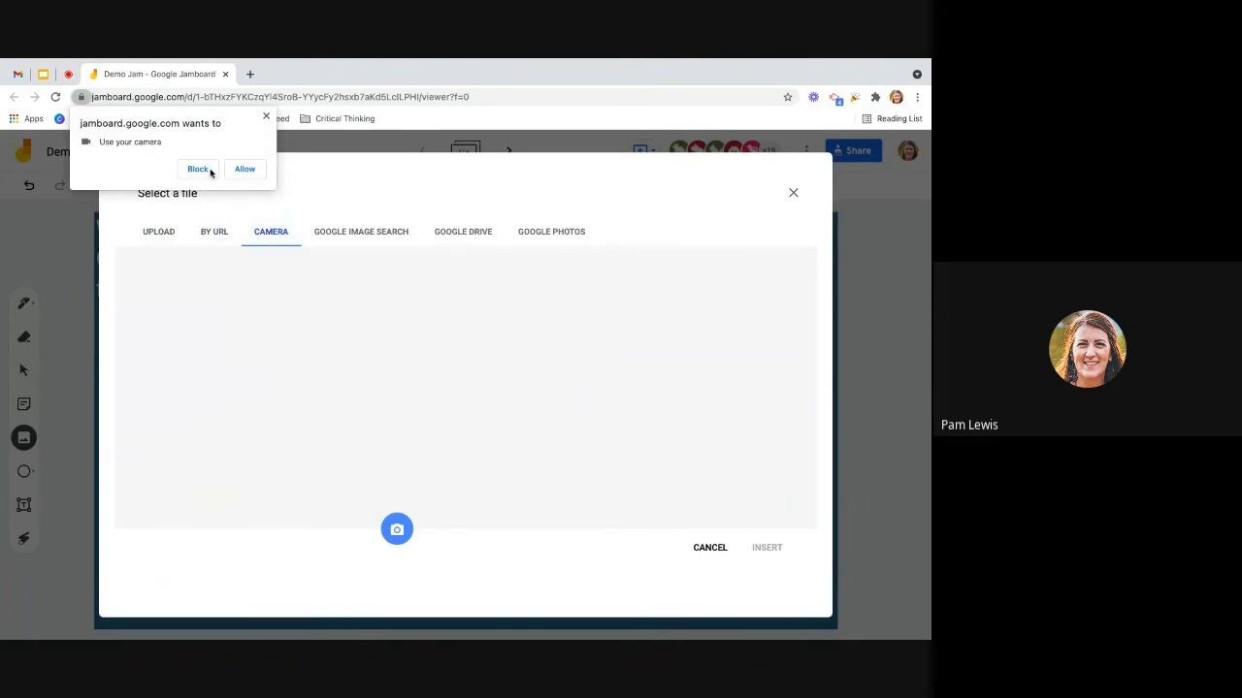
{"action": "left_click", "coordinate": [266, 116]}
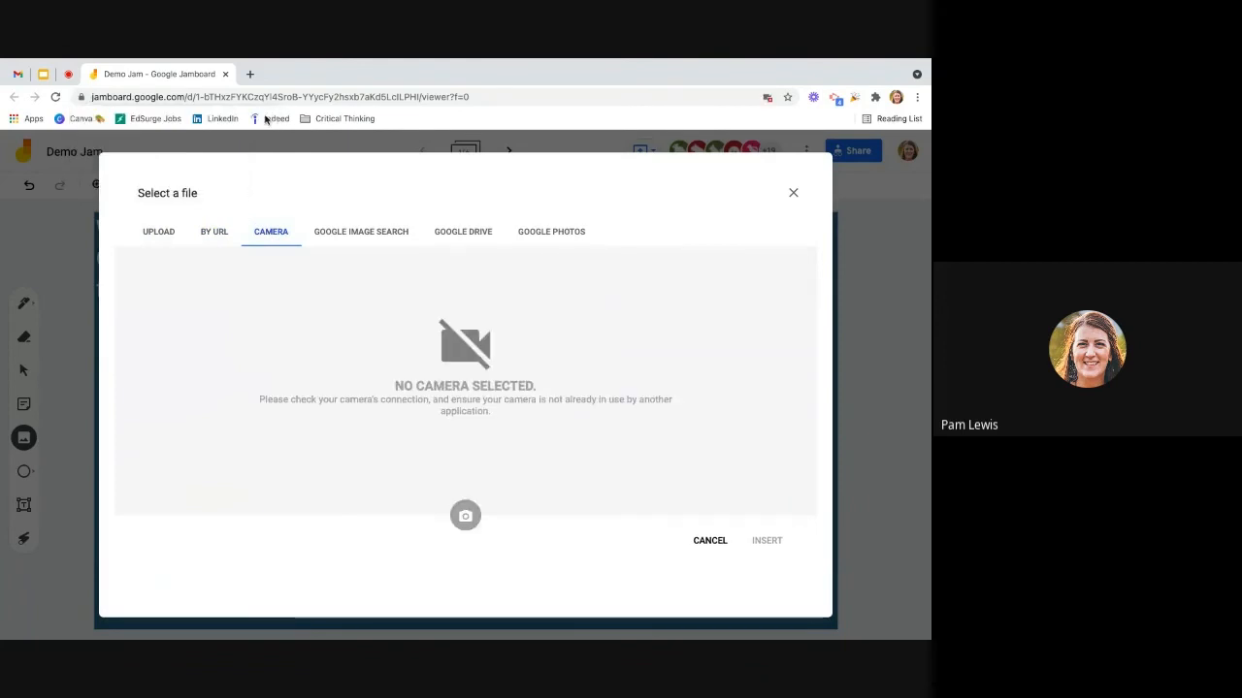
Step: Search Google Images for "tiger" and insert the first result, a tiger walking through grass, into the frame
{"action": "left_click", "coordinate": [374, 235]}
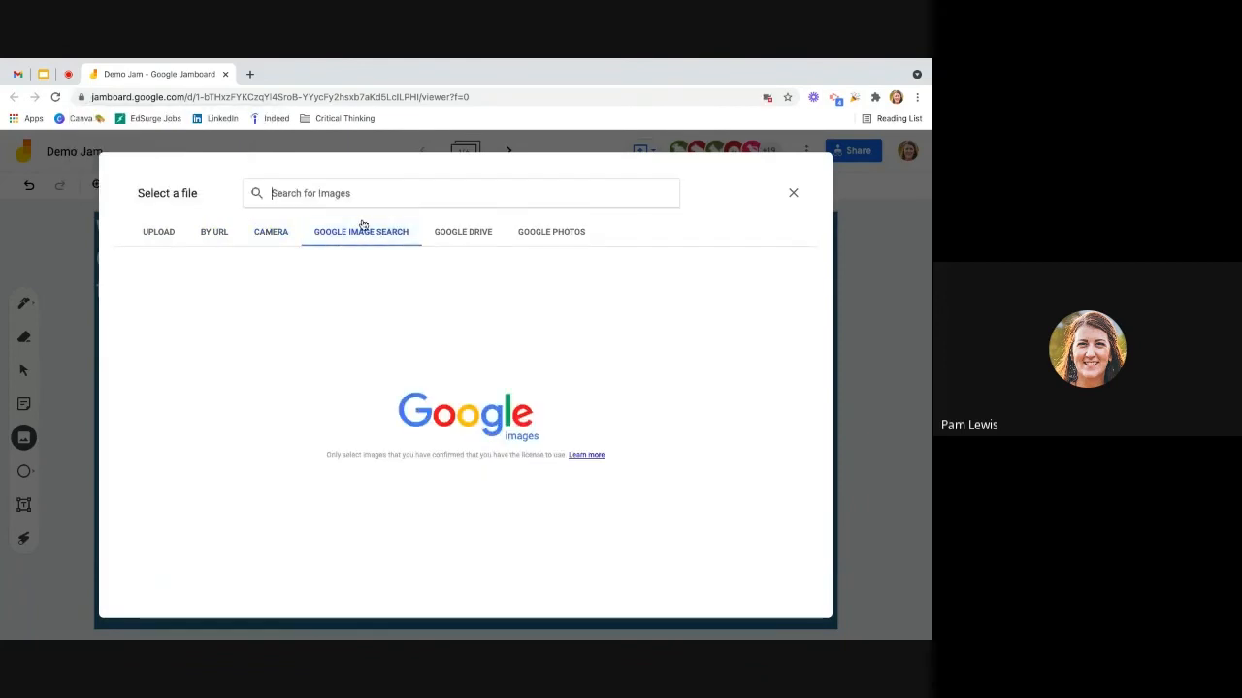
{"action": "type", "text": "tiger"}
{"action": "key", "text": "Return"}
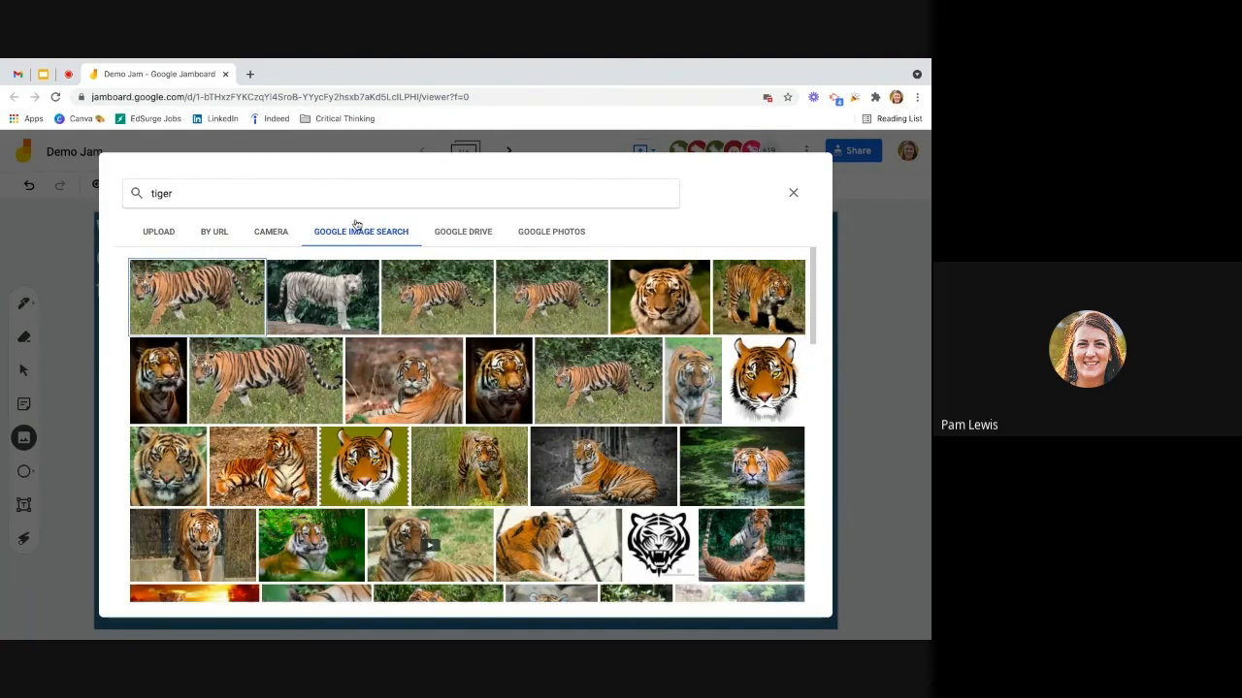
{"action": "left_click", "coordinate": [215, 304]}
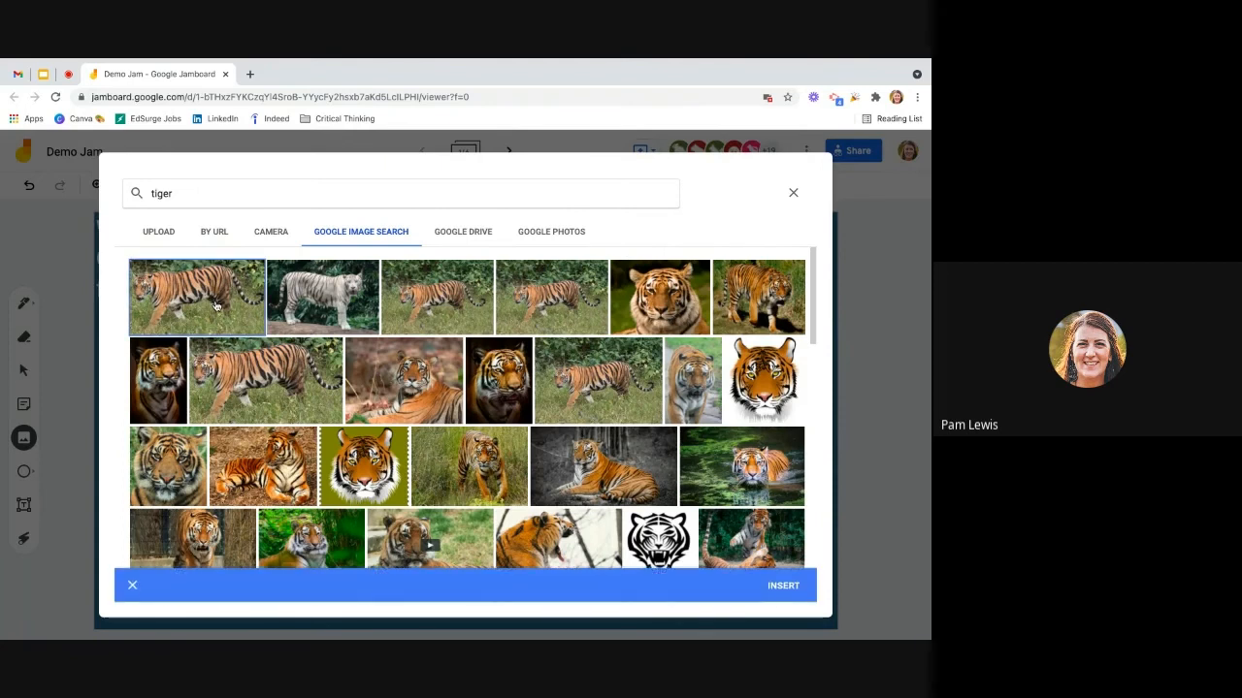
{"action": "left_click", "coordinate": [784, 586]}
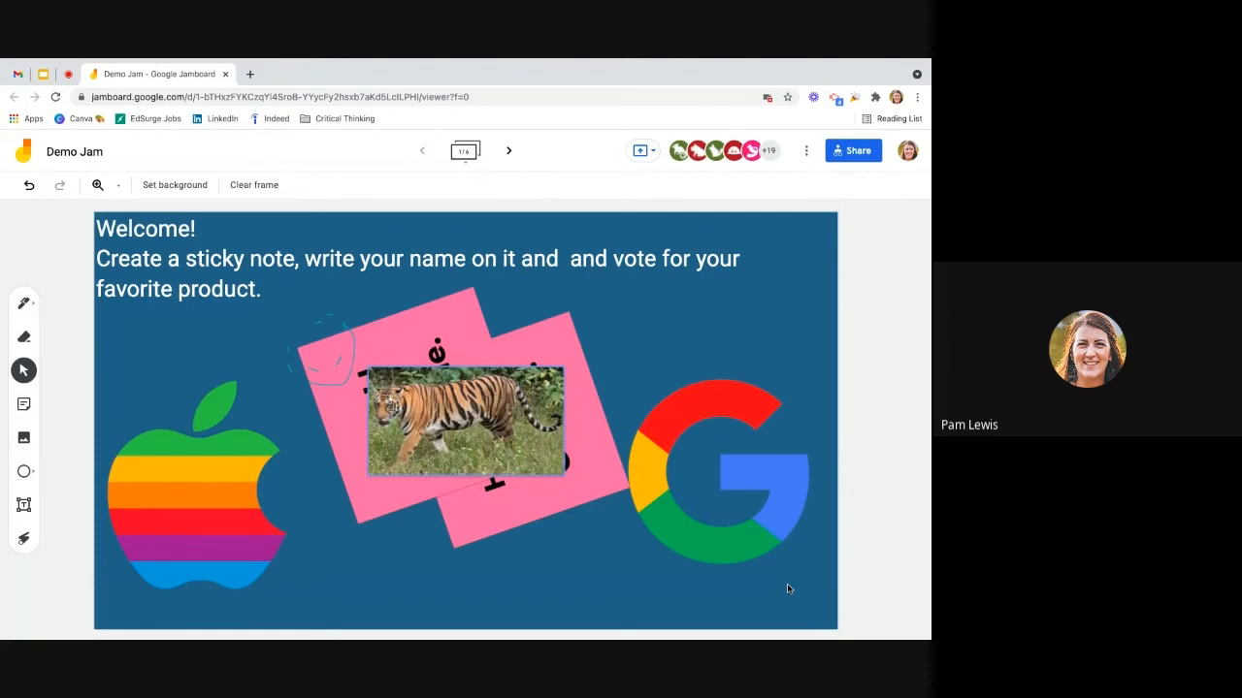
Step: Enlarge and position the tiger image so it covers most of both pink sticky notes and overlaps the Google logo
{"action": "left_click", "coordinate": [555, 417]}
{"action": "left_click_drag", "start_coordinate": [496, 413], "coordinate": [675, 339]}
{"action": "left_click_drag", "start_coordinate": [546, 401], "coordinate": [328, 595]}
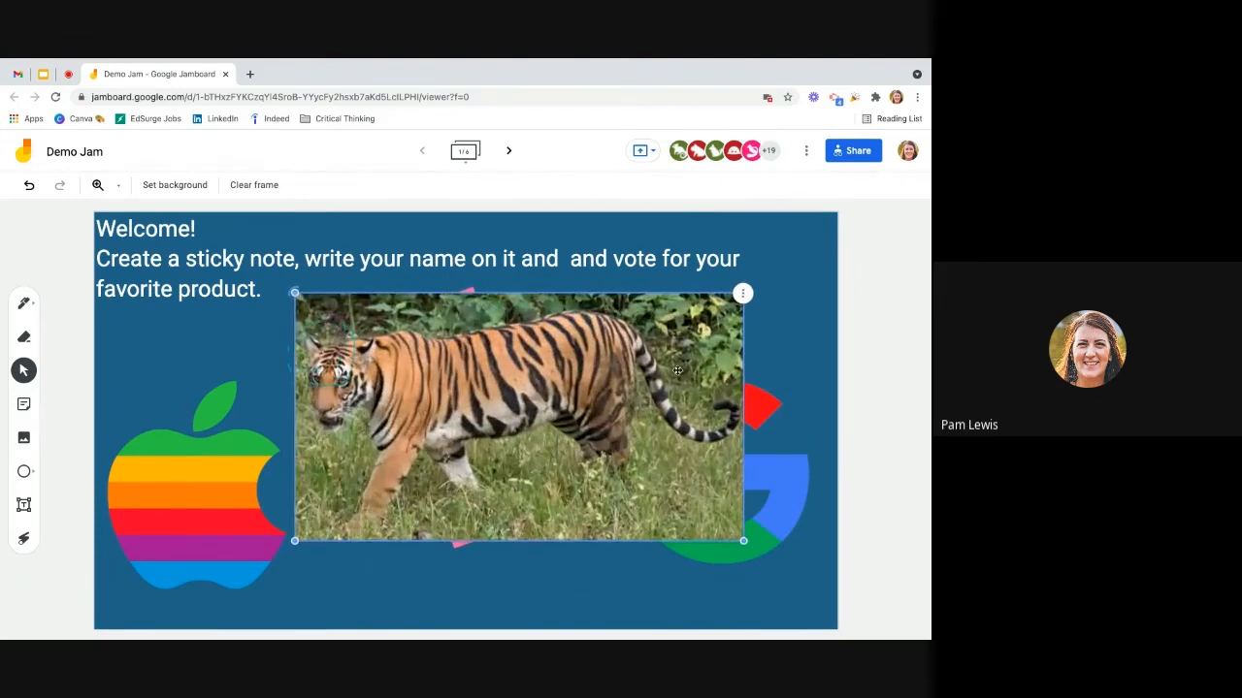
Step: Open the tiger image's duplicate, delete and order options
{"action": "left_click", "coordinate": [743, 295]}
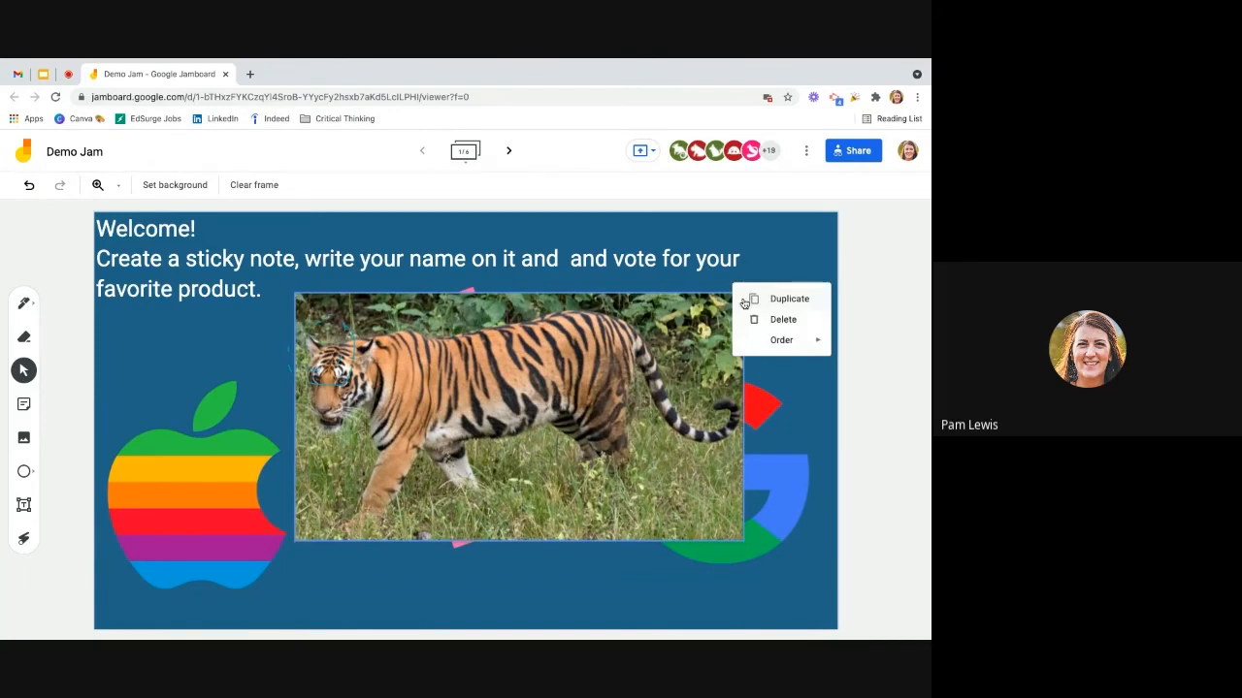